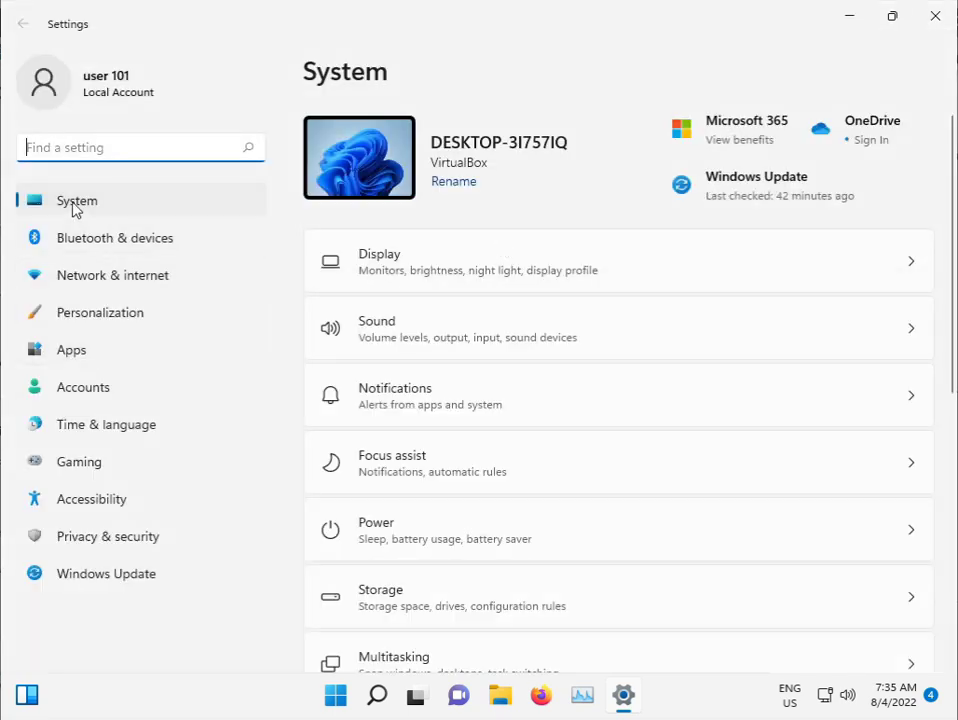
- Run the Windows Update troubleshooter from System > Troubleshoot > Other troubleshooters
scroll(471, 439, "down", 5)
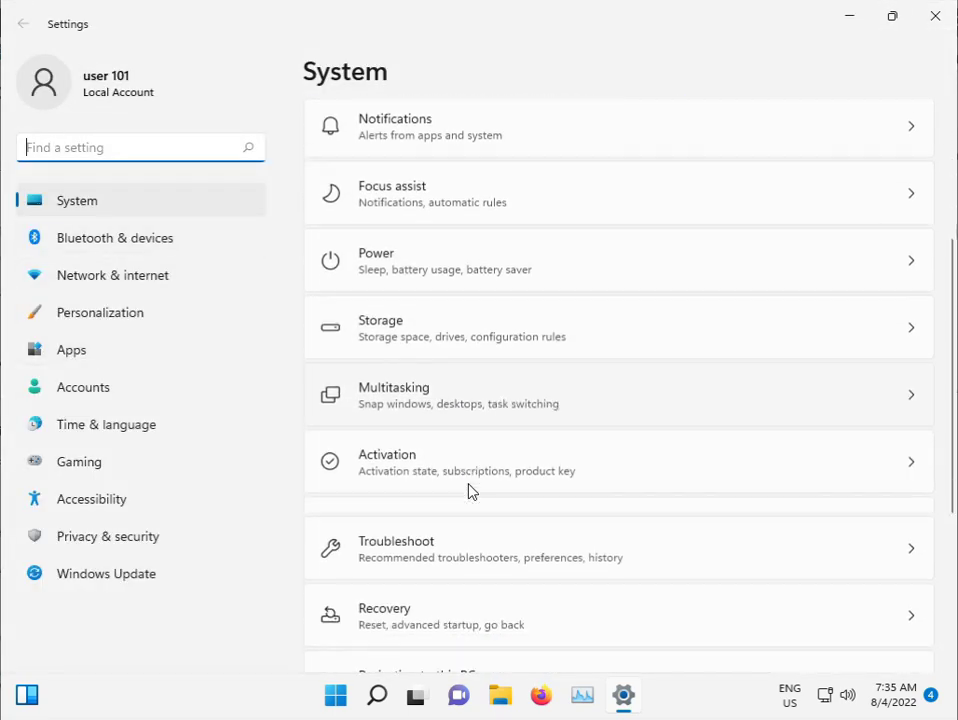
left_click(419, 382)
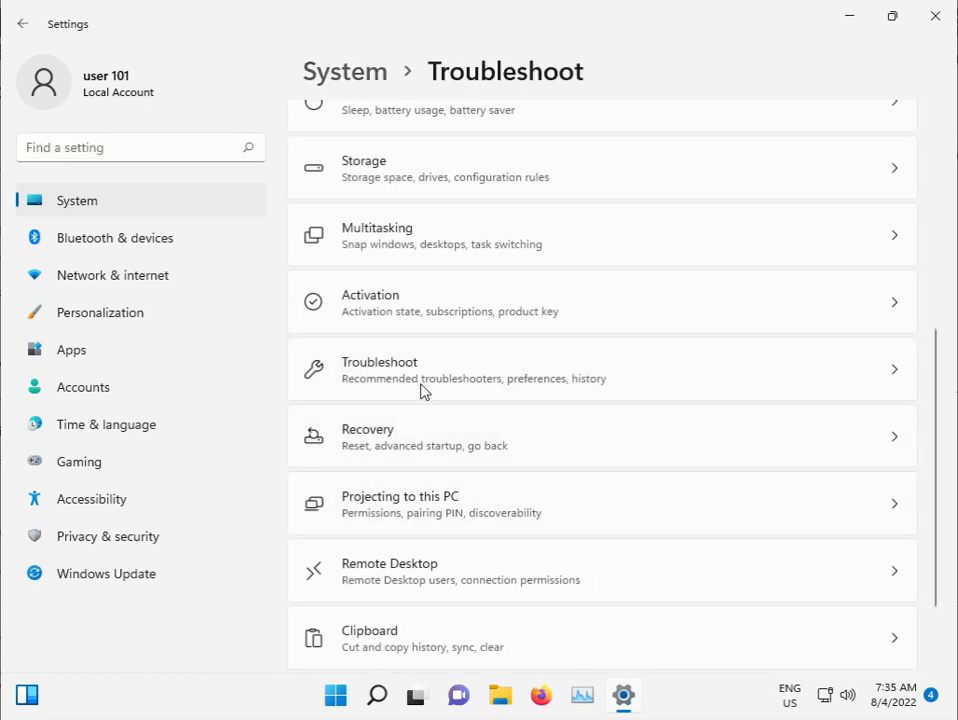
left_click(533, 303)
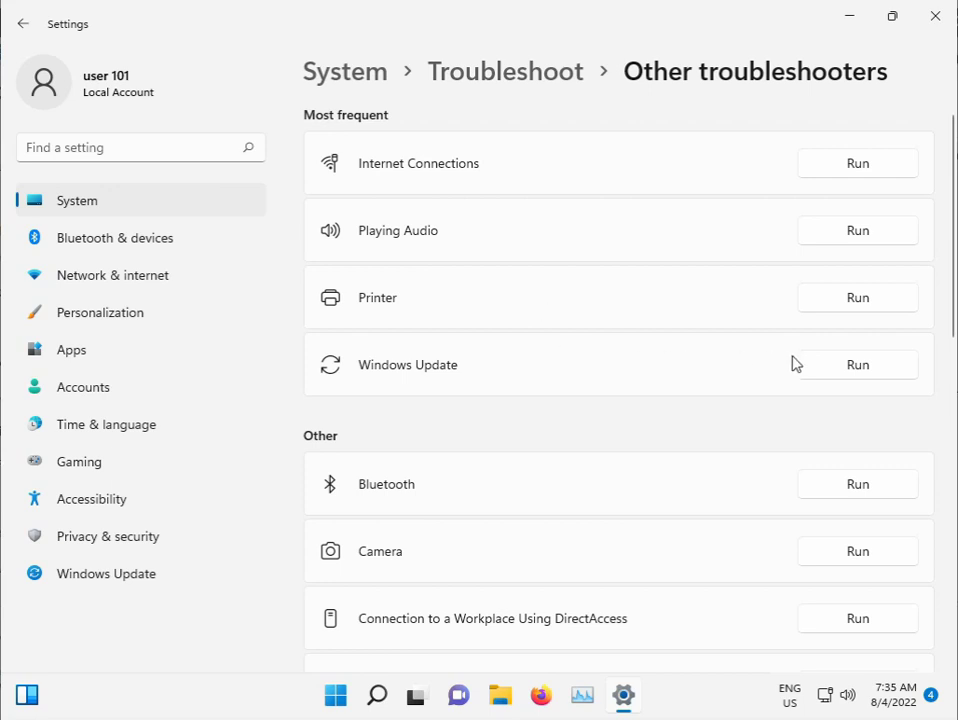
left_click(830, 366)
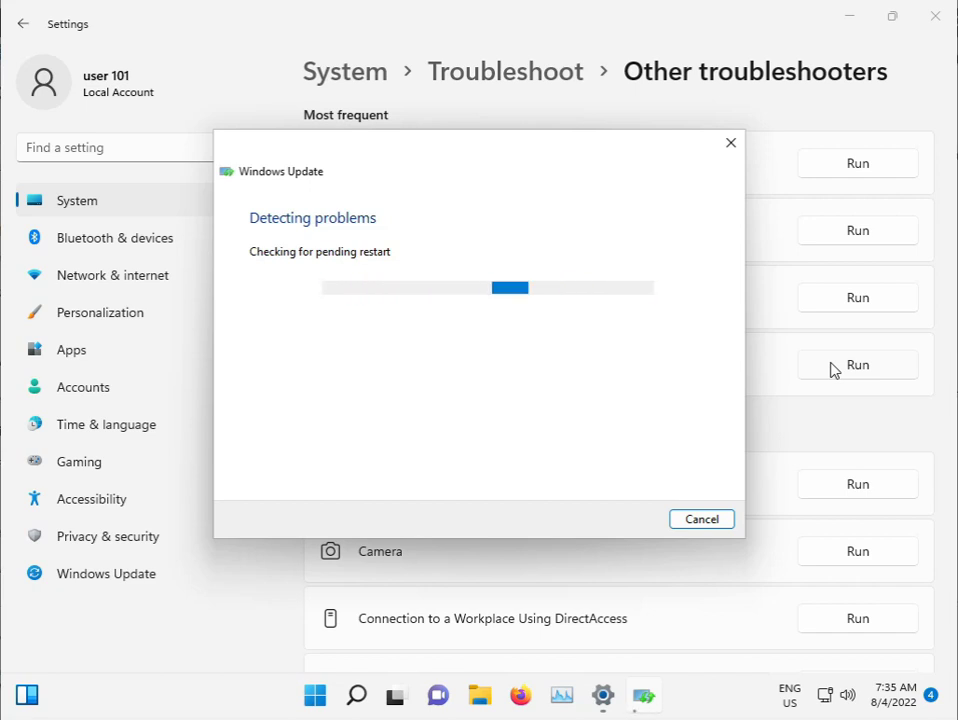
- Close Settings, leaving the troubleshooter running, and dismiss the Run box unused
left_click(932, 18)
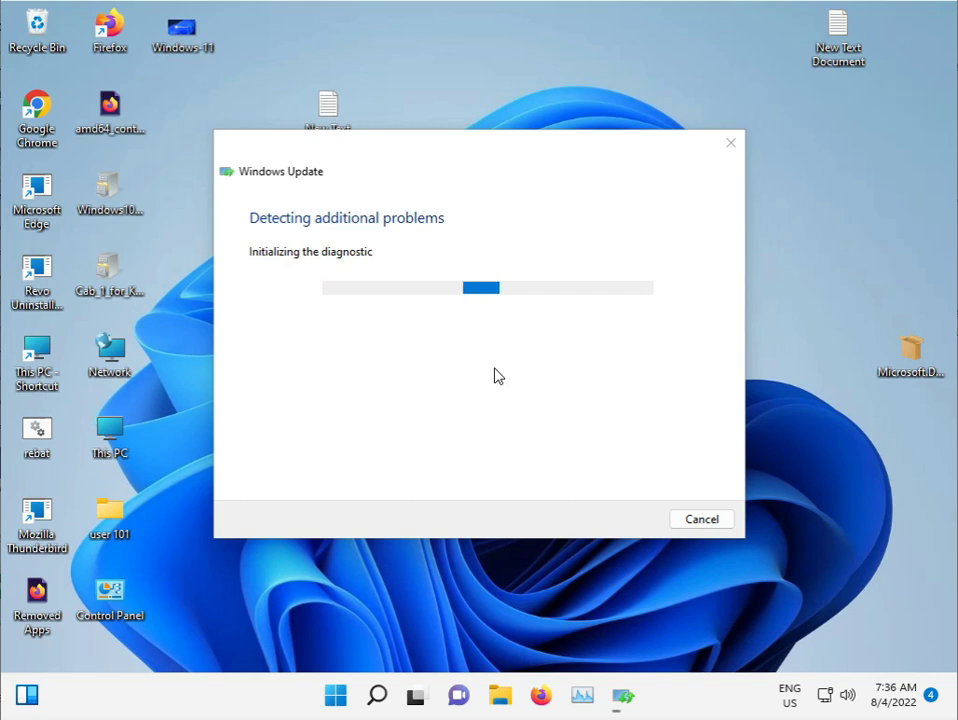
key("super+r")
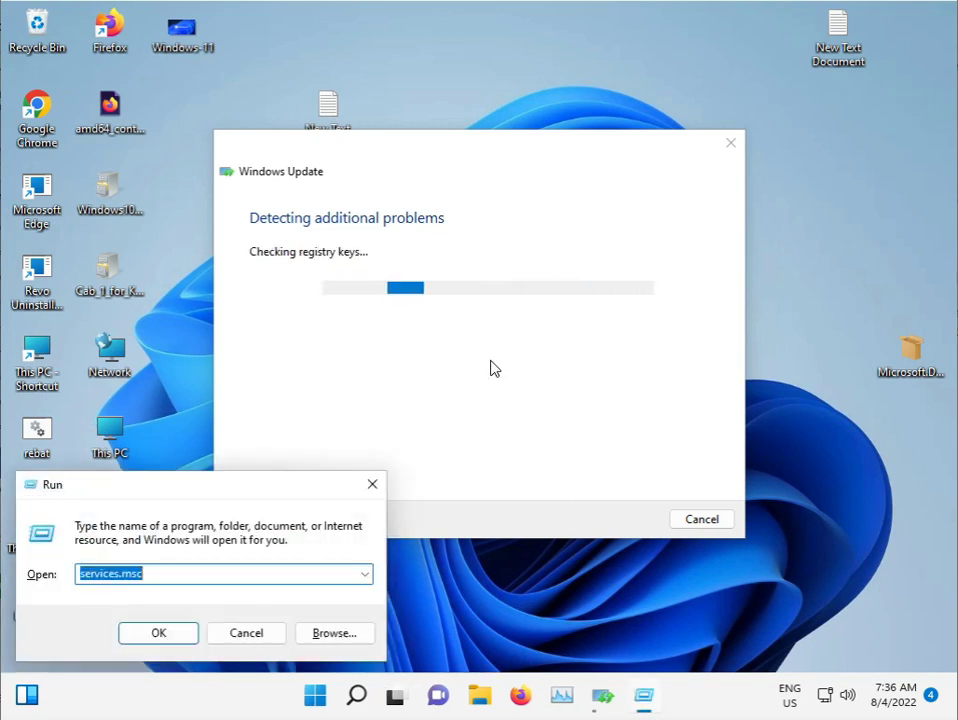
key("Return")
- Launch Command Prompt as administrator from a Start search for 'cmd'
left_click(345, 694)
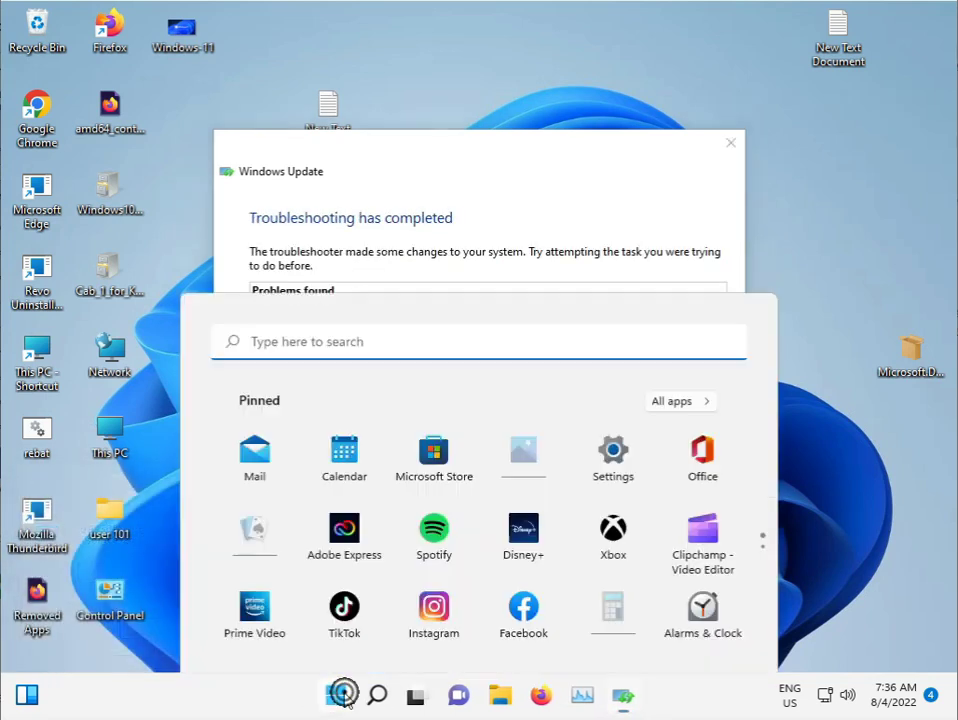
type("cmd")
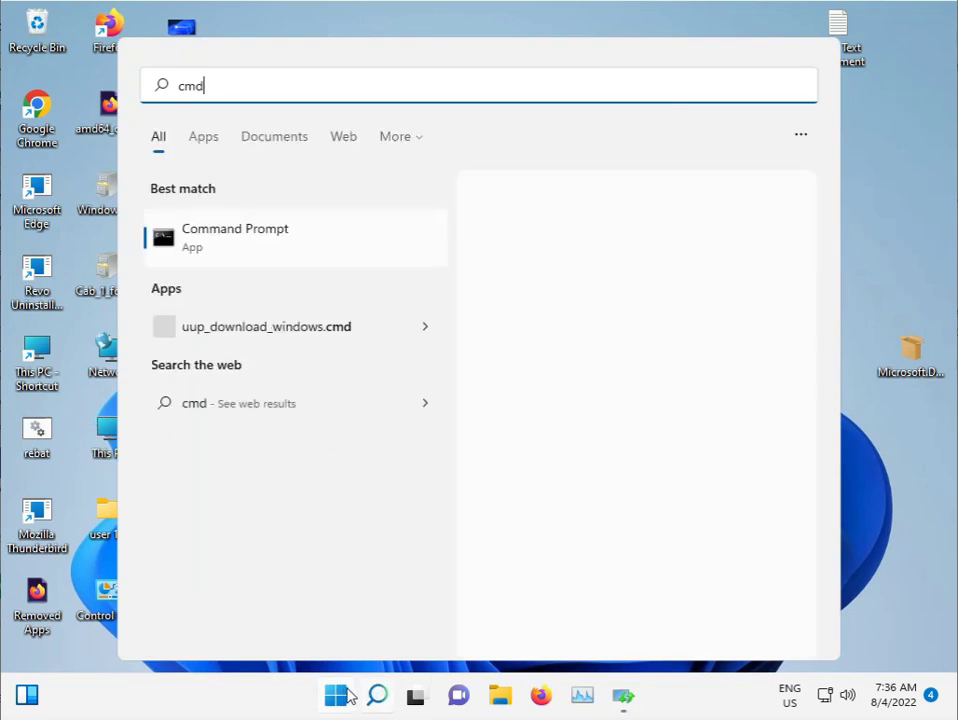
right_click(280, 249)
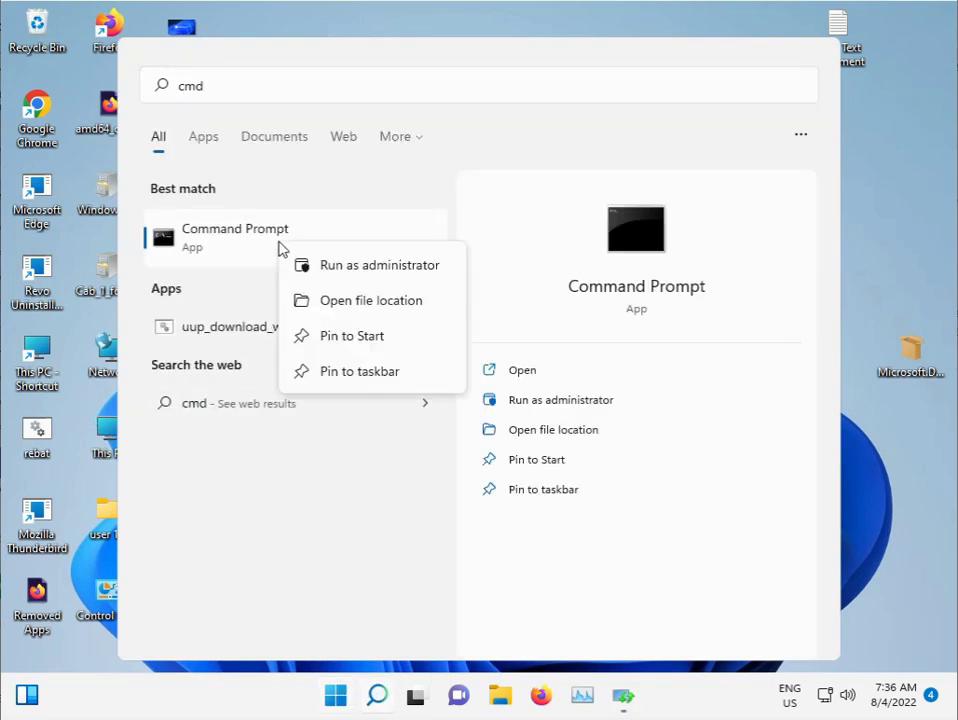
left_click(374, 268)
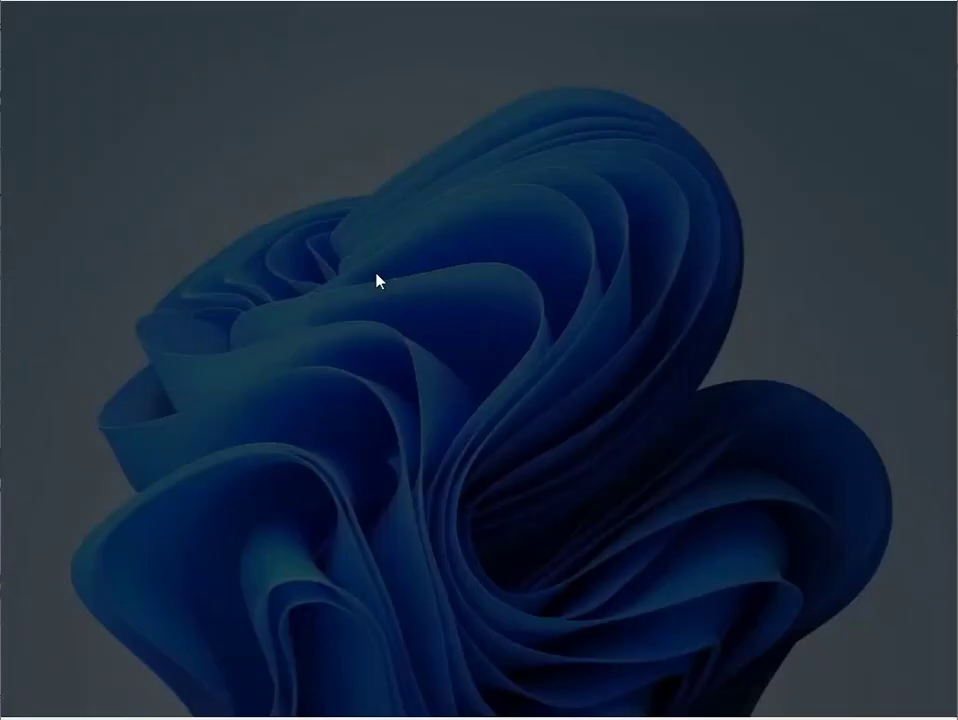
left_click(416, 492)
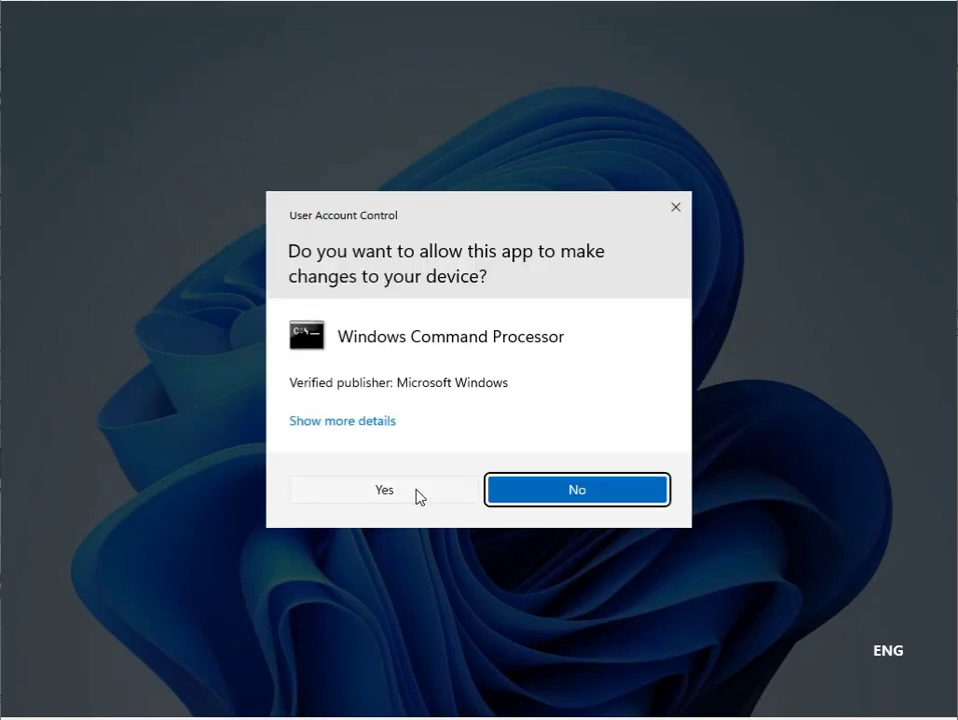
- Approve administrator rights for Command Prompt and close the finished troubleshooter report
left_click(381, 492)
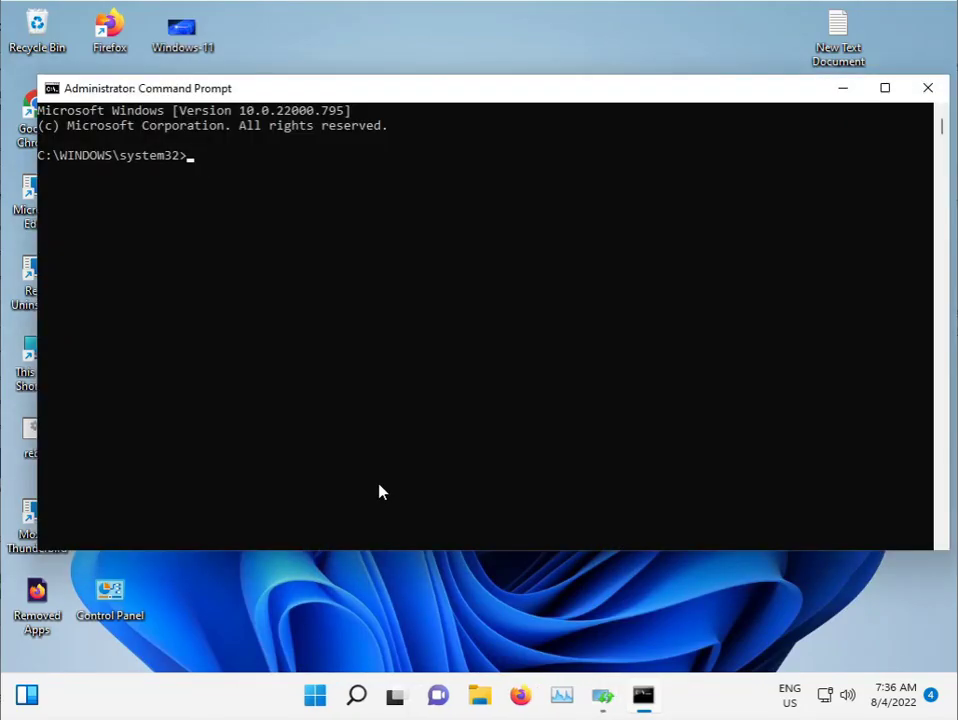
left_click(603, 696)
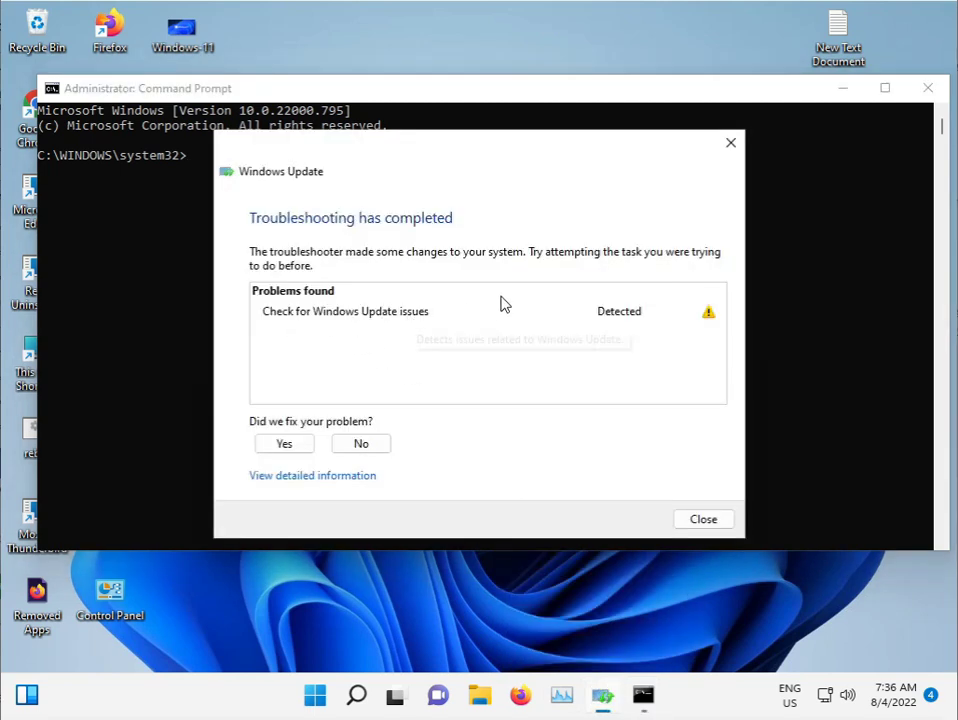
left_click(731, 143)
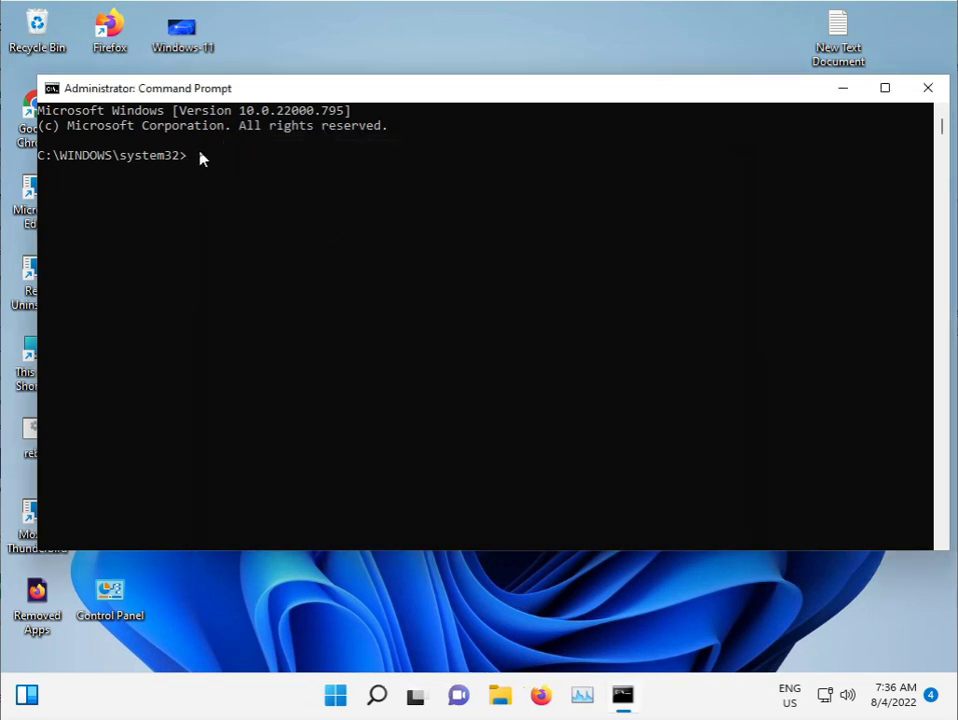
- Start an sfc /scannow scan in the administrator prompt and minimize the window
left_click(199, 157)
left_click(192, 157)
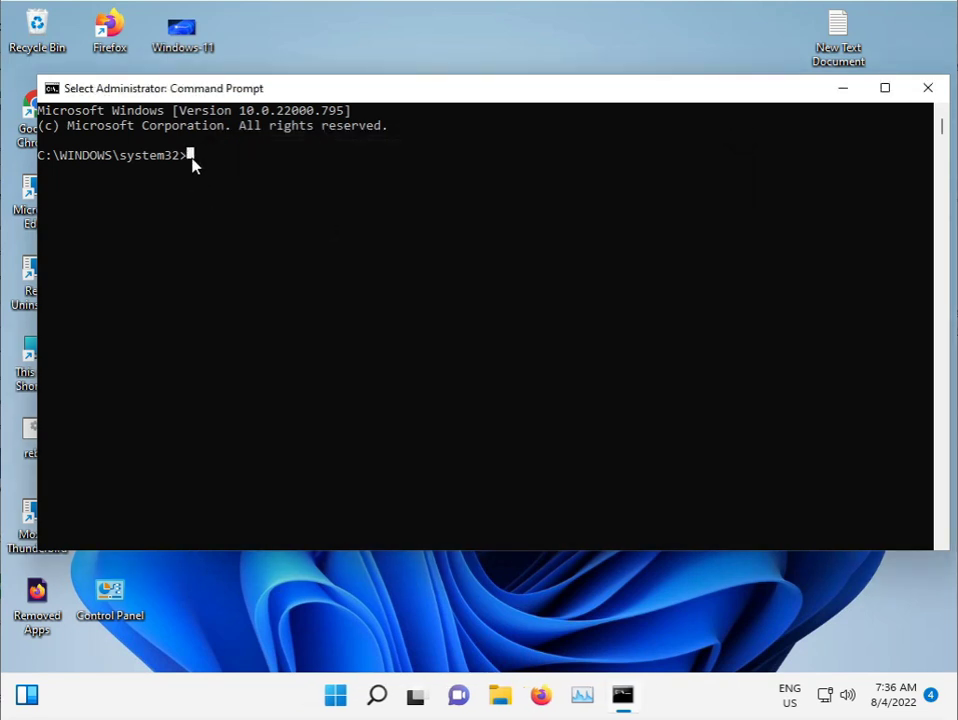
key("Escape")
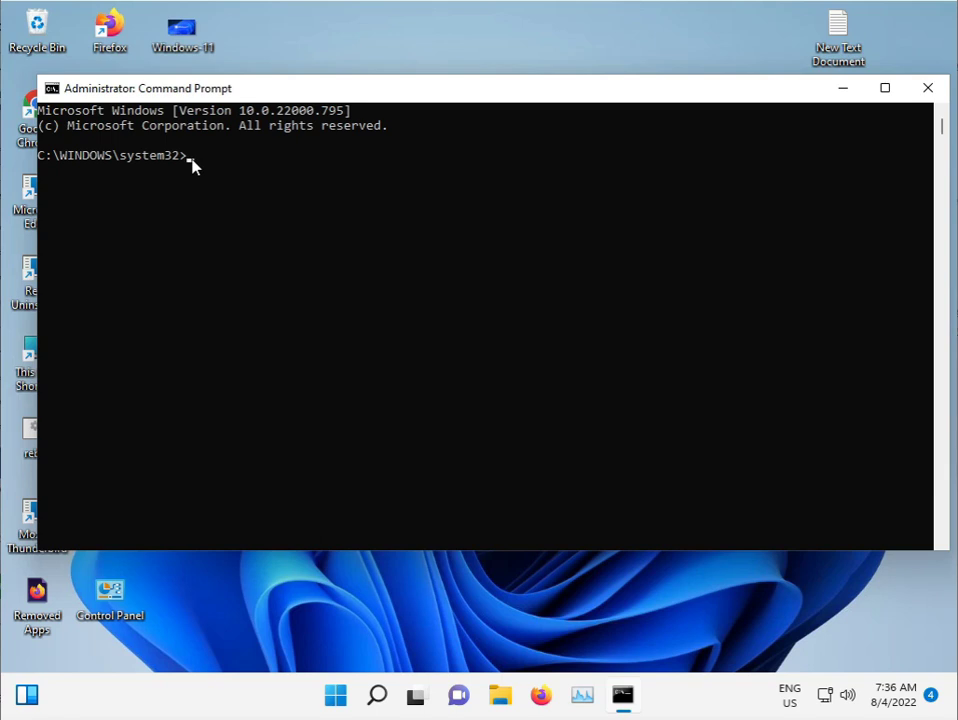
type("sfc /scannow")
key("Return")
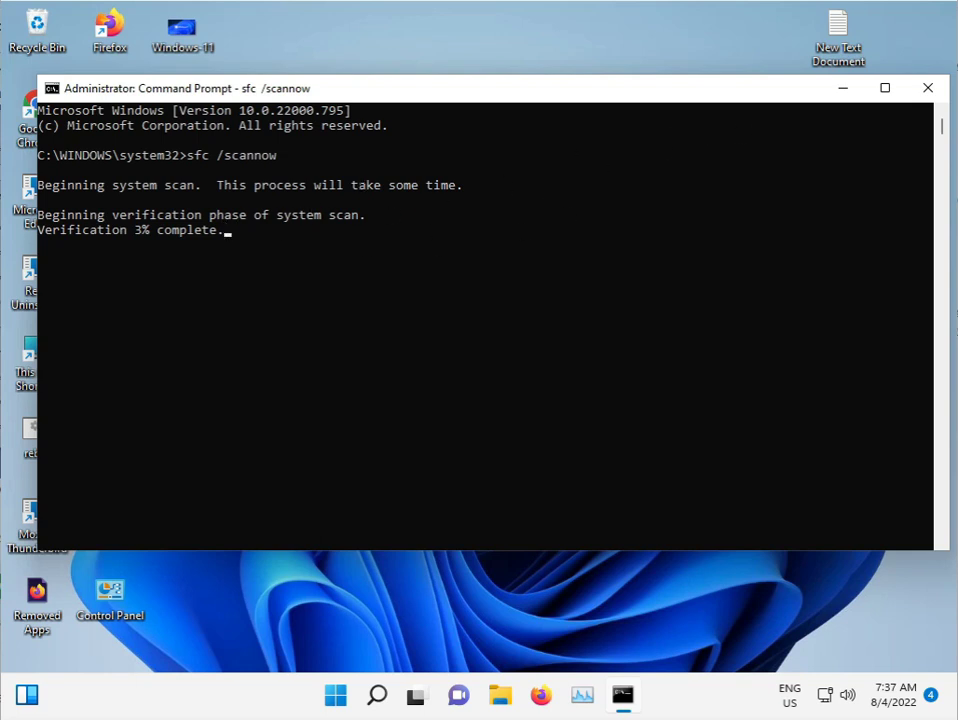
left_click(838, 90)
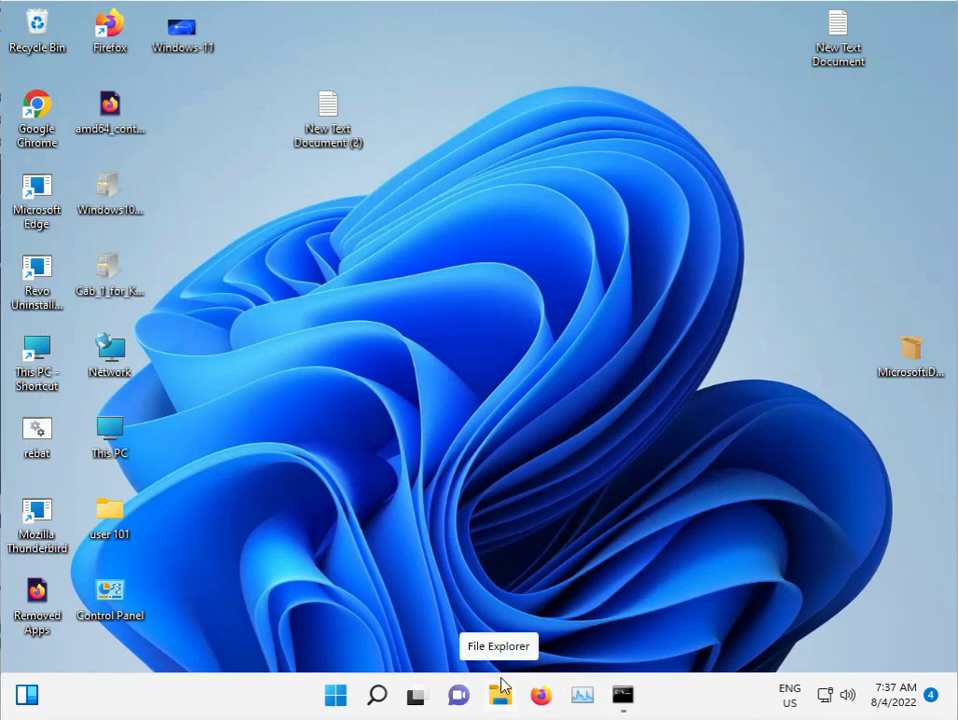
- Open Chrome and search for '.net framework repair tool offline', skipping the page restore
double_click(42, 107)
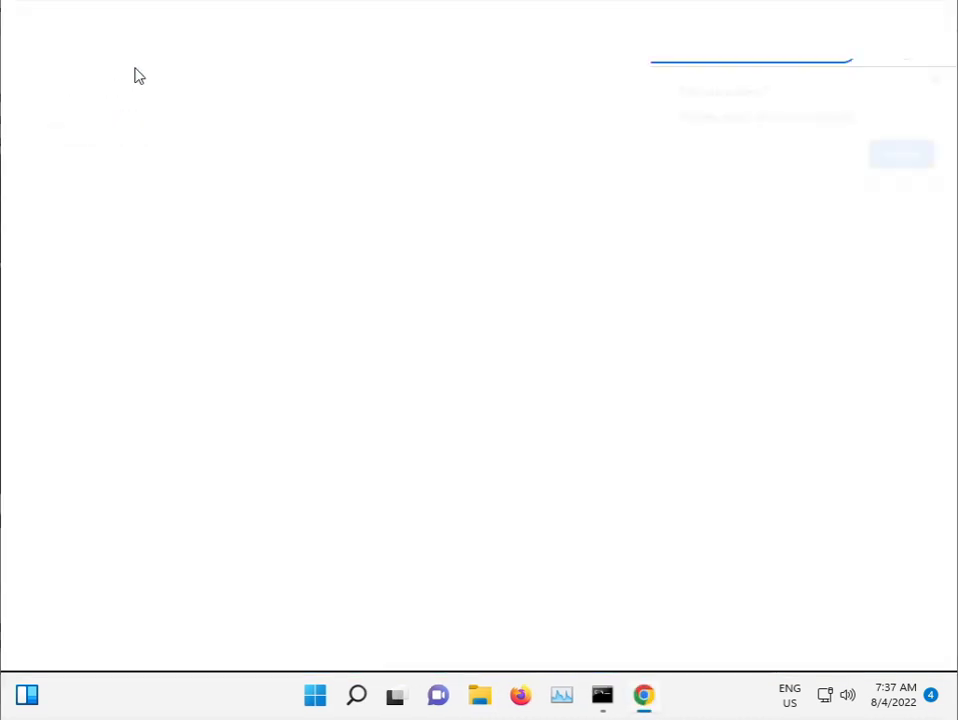
left_click(939, 78)
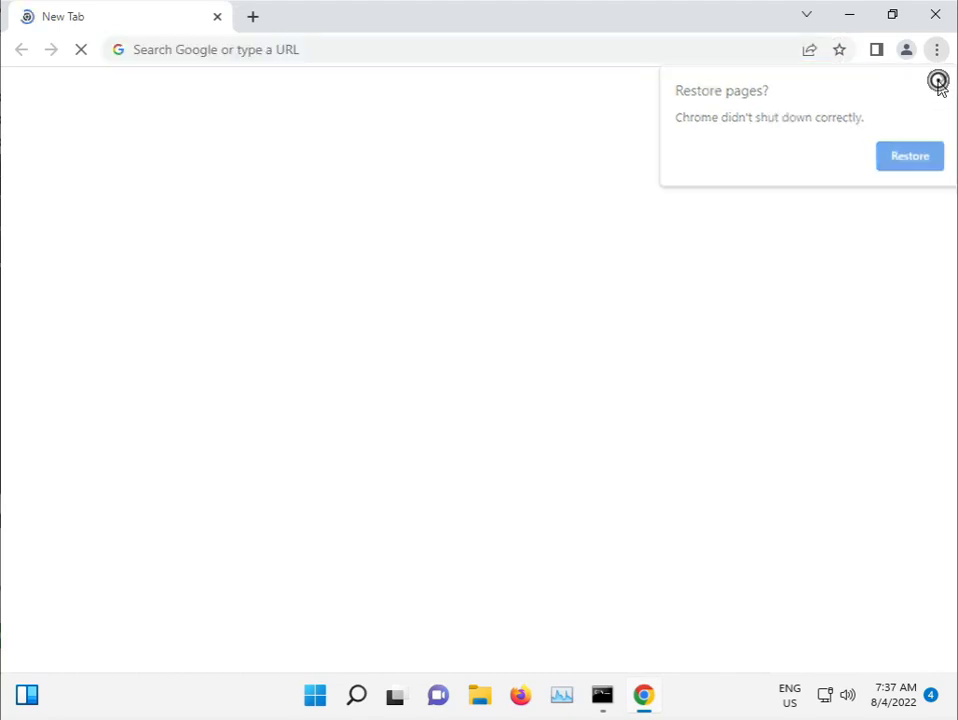
left_click(404, 49)
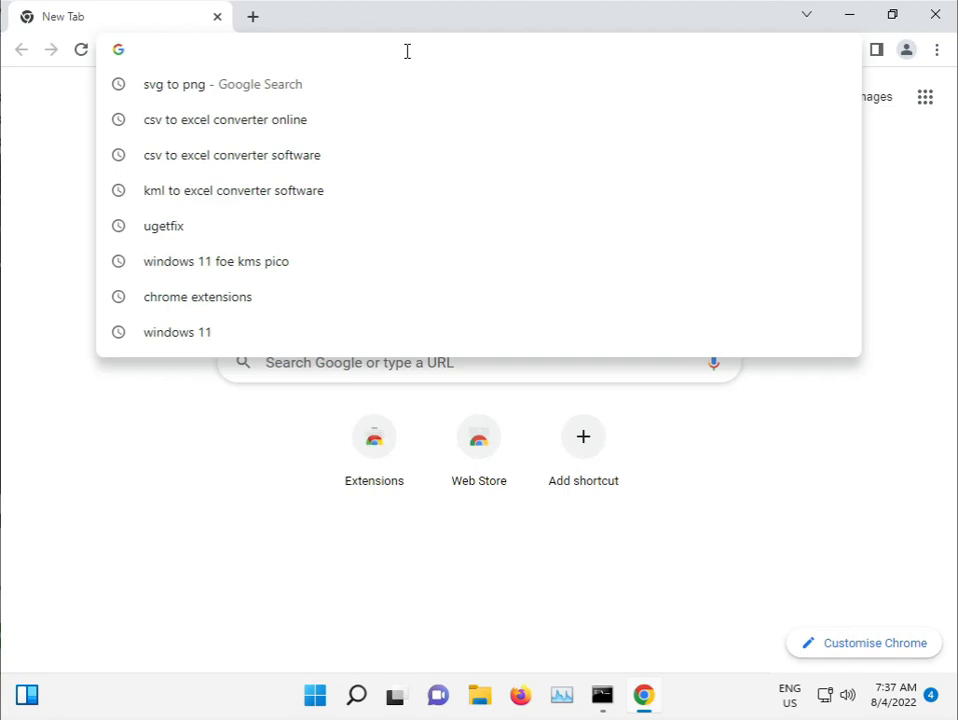
type(".net")
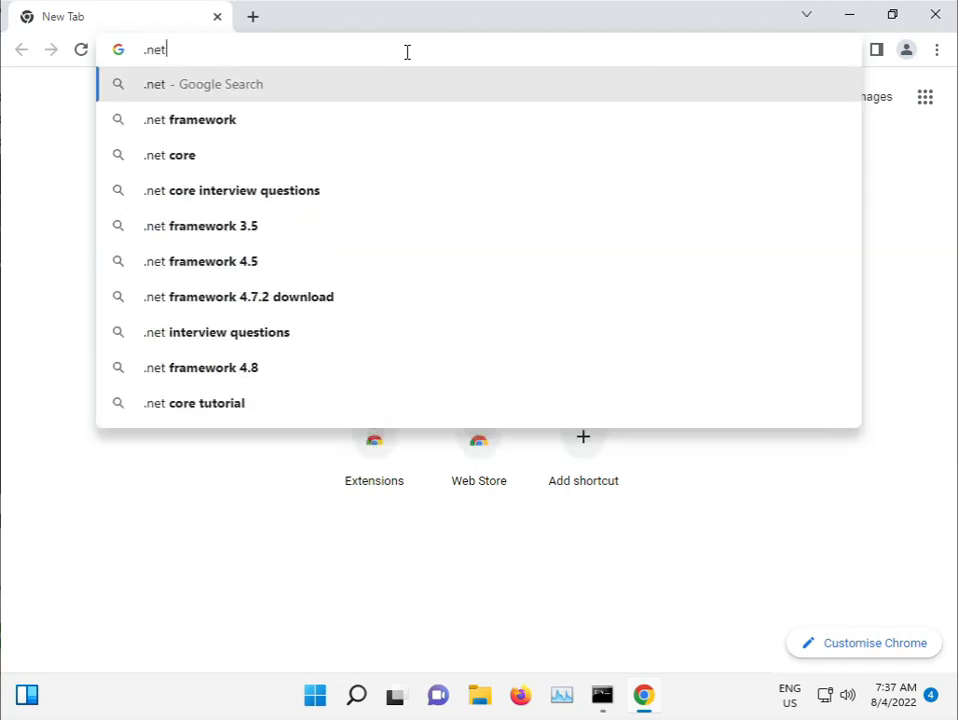
key("Down")
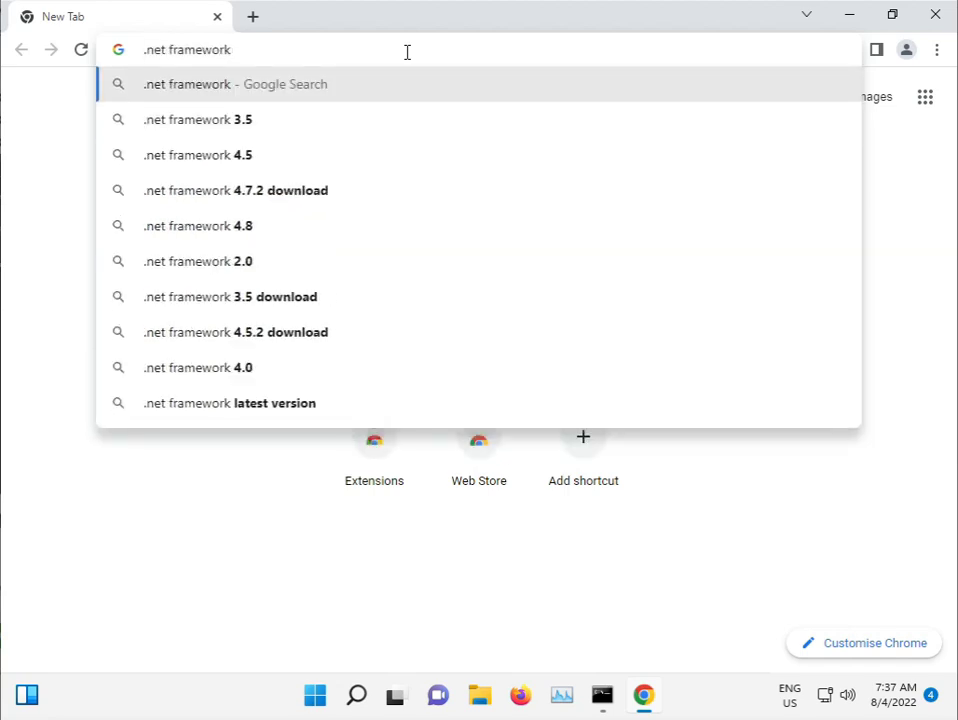
type("repai")
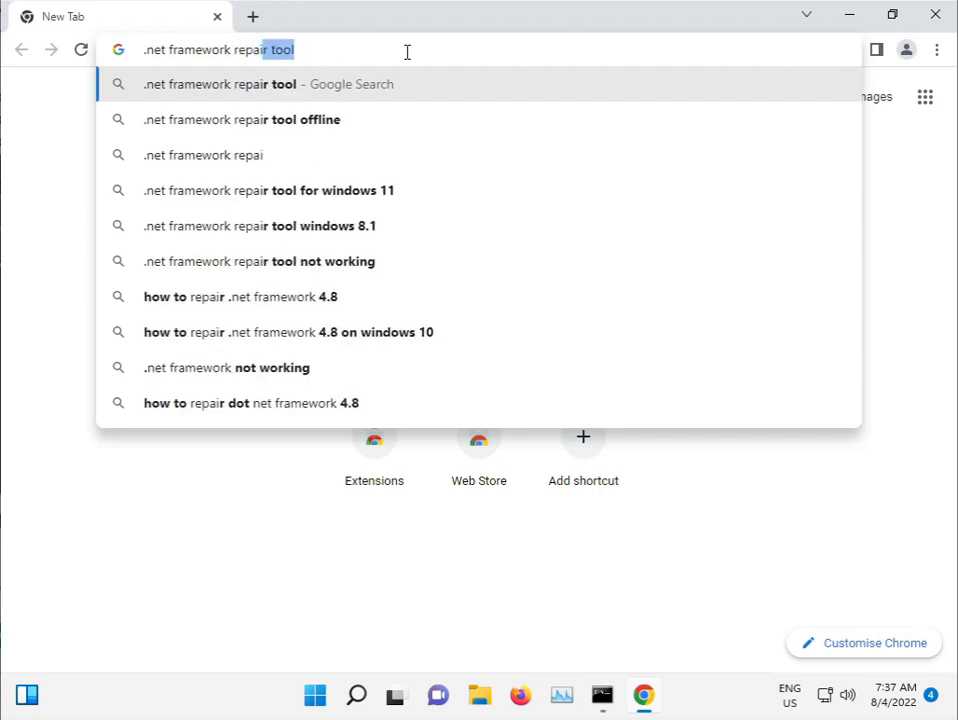
key("Down")
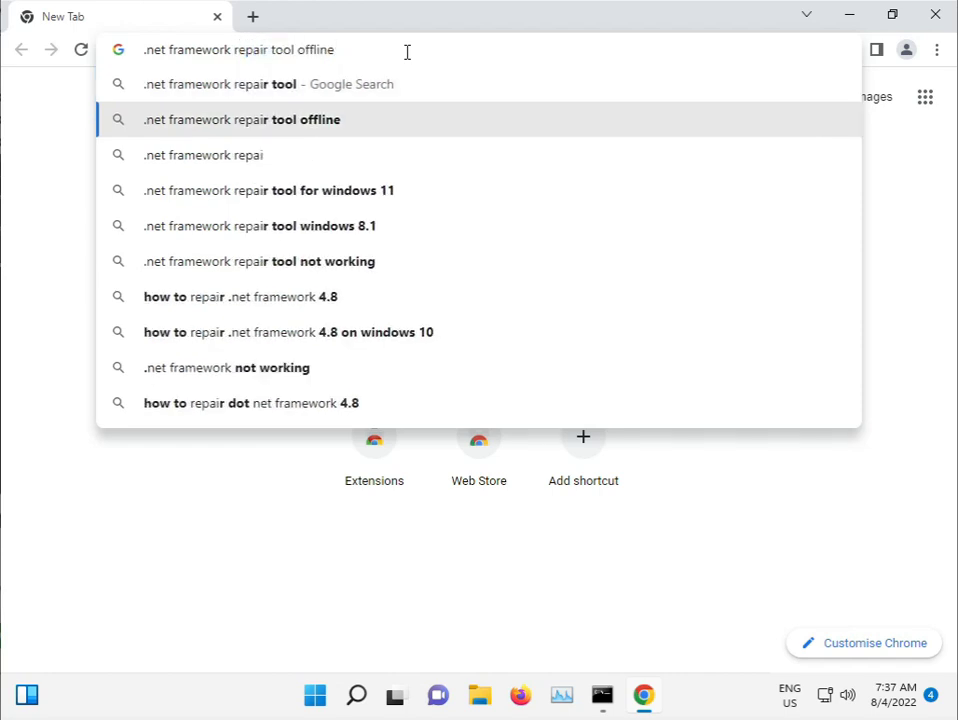
key("Return")
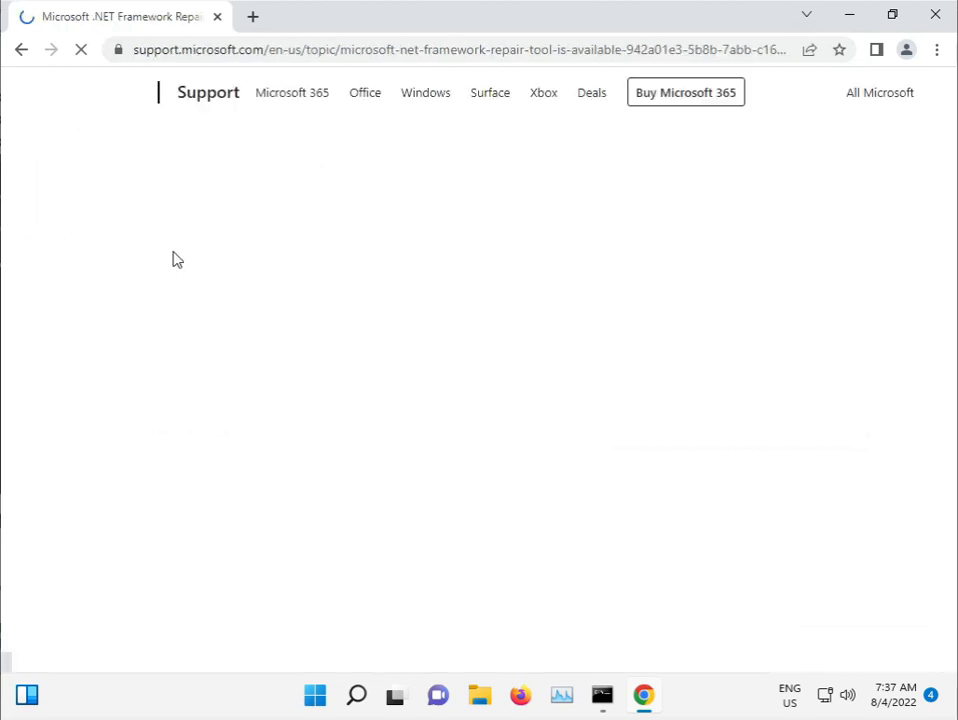
- Scroll through the .NET Framework Repair Tool article's command-line options table
scroll(359, 453, "down", 5)
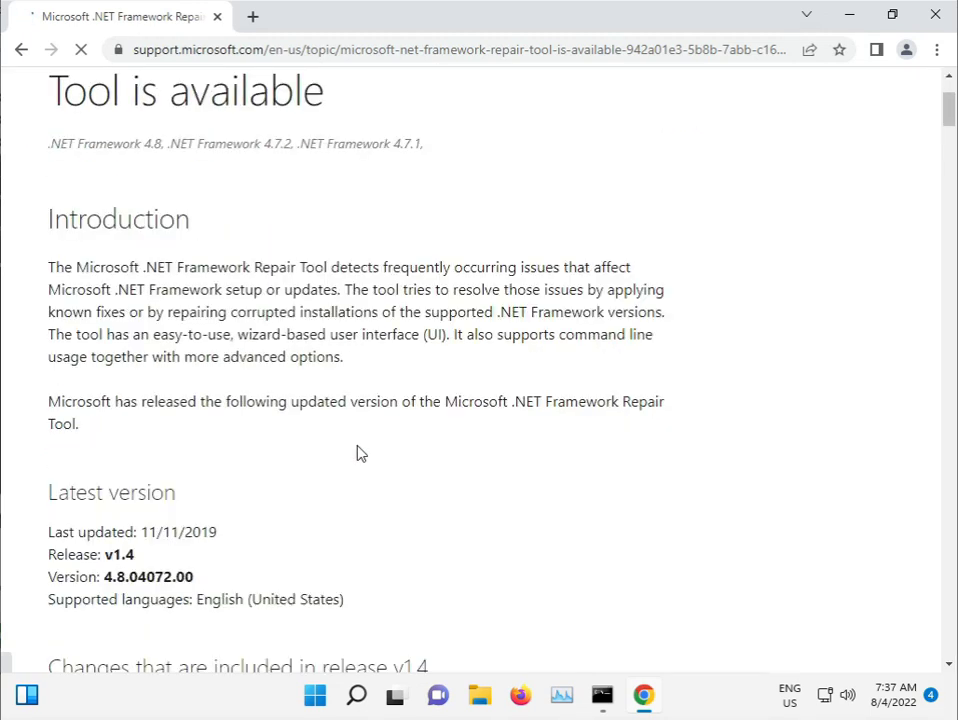
scroll(359, 453, "down", 6)
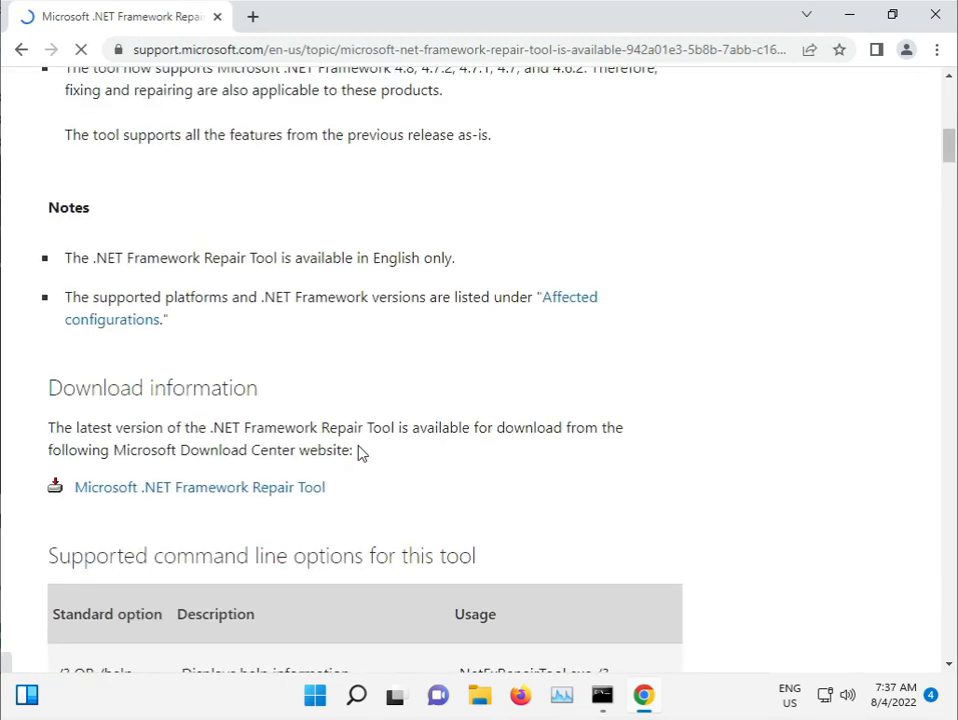
scroll(359, 453, "down", 3)
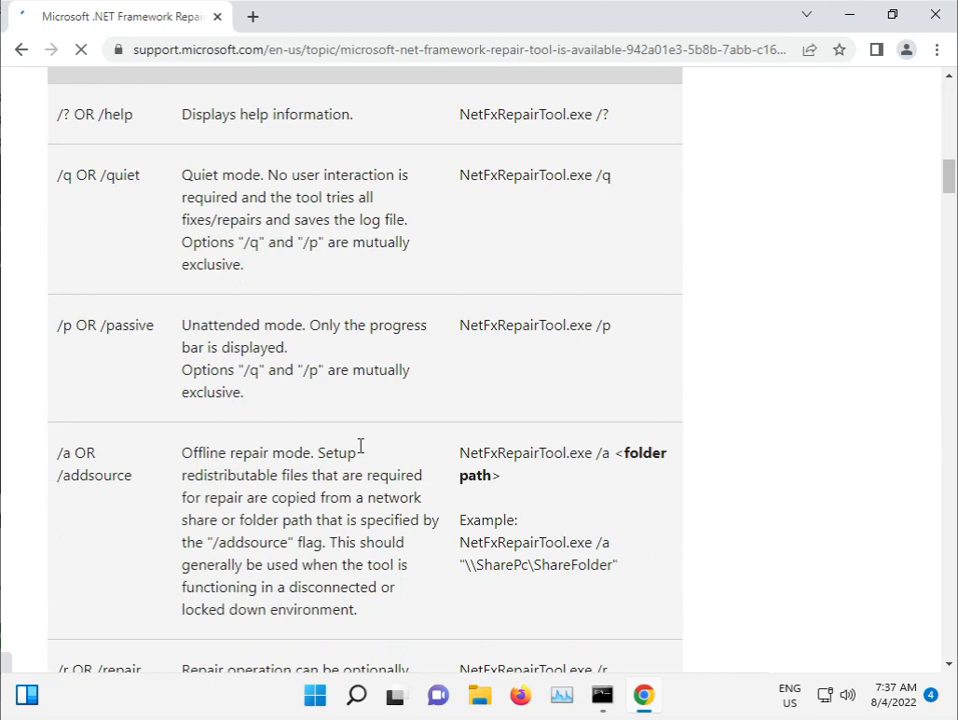
scroll(359, 453, "down", 5)
scroll(362, 453, "down", 10)
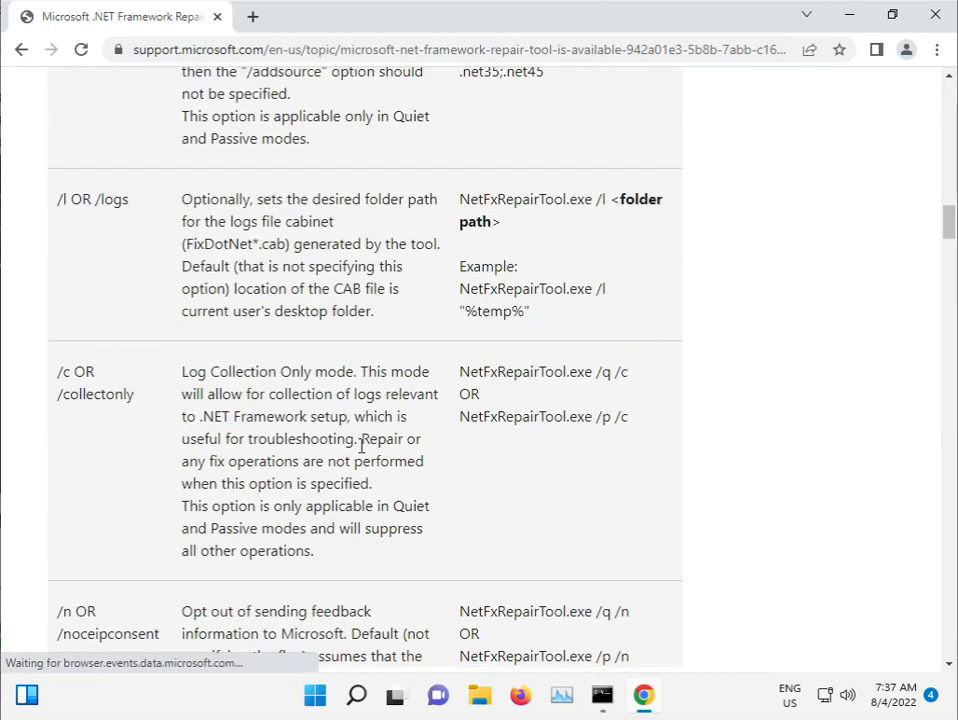
scroll(361, 453, "down", 6)
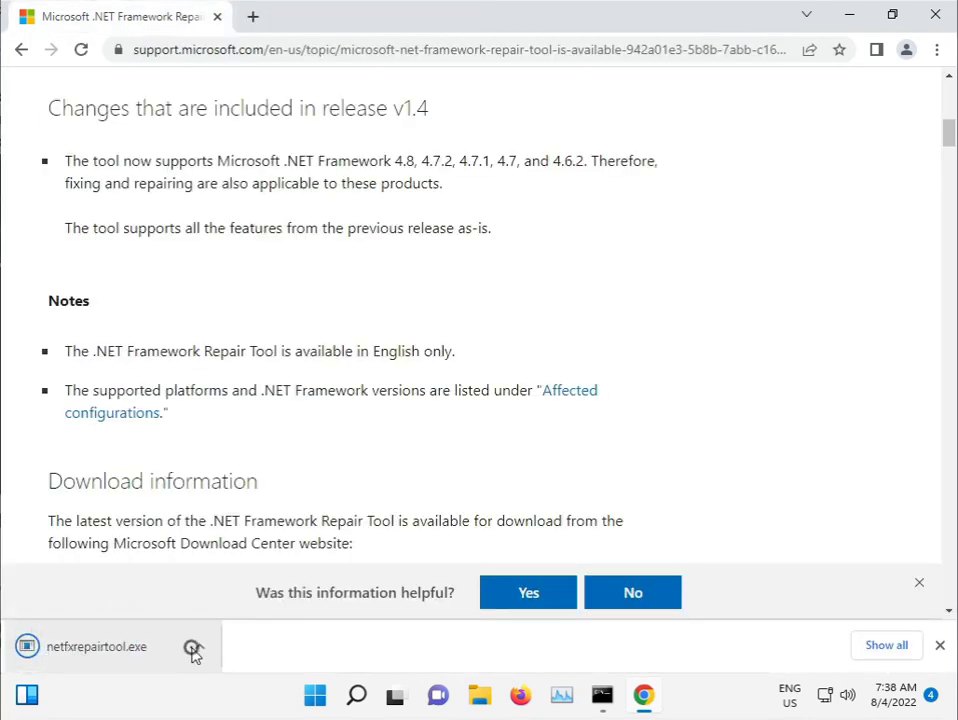
- Run netfxrepairtool.exe, accept the license, apply its recommended changes, and finish
left_click(199, 646)
left_click(246, 524)
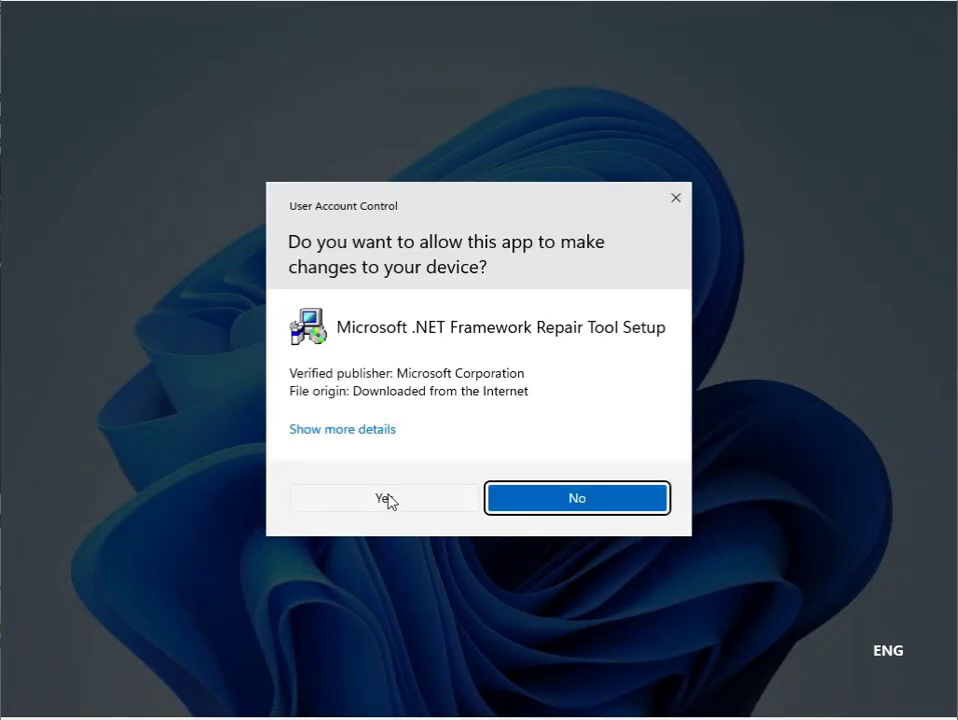
left_click(388, 499)
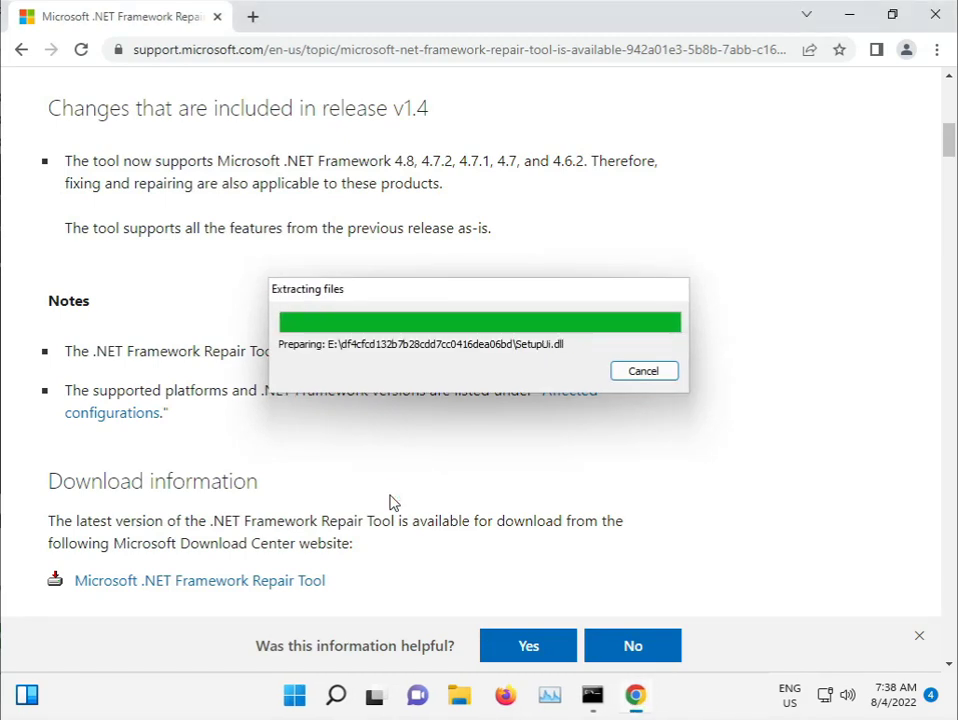
left_click(372, 485)
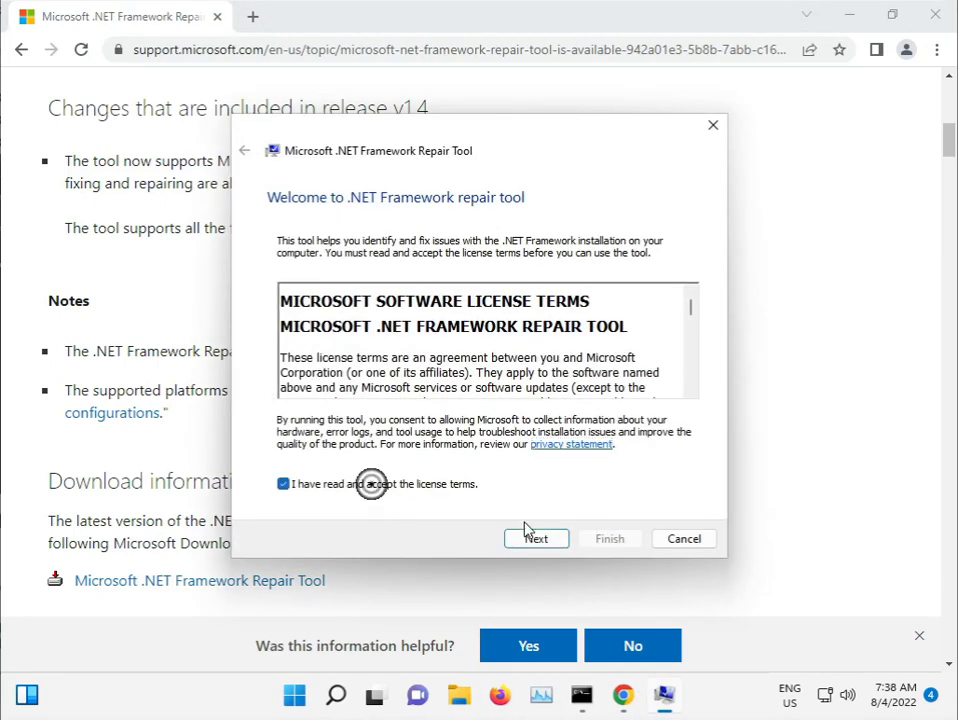
left_click(556, 541)
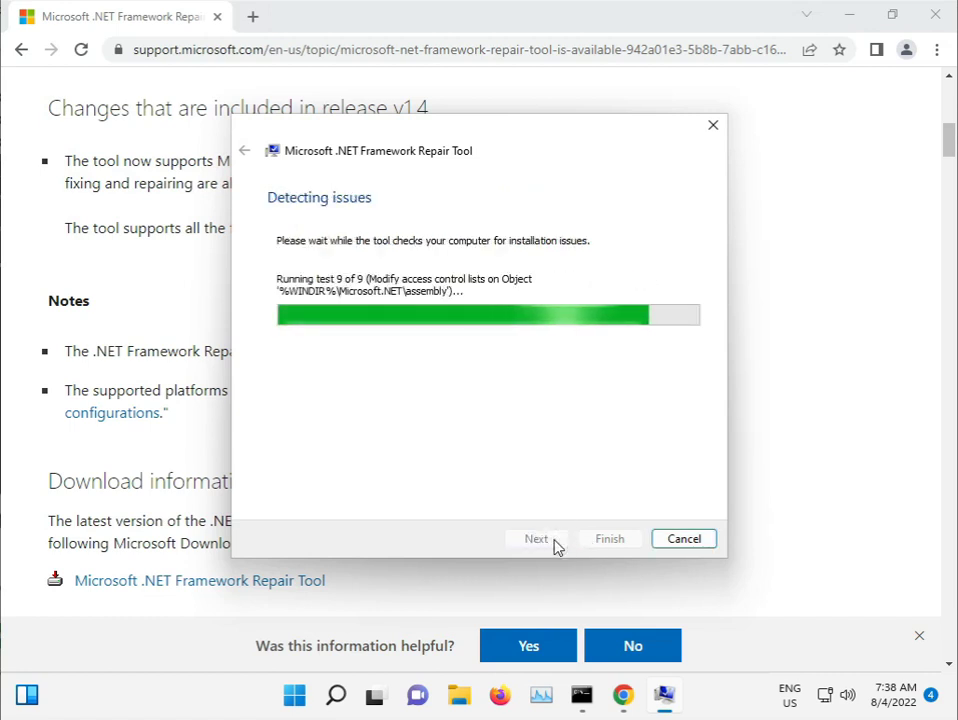
left_click(537, 539)
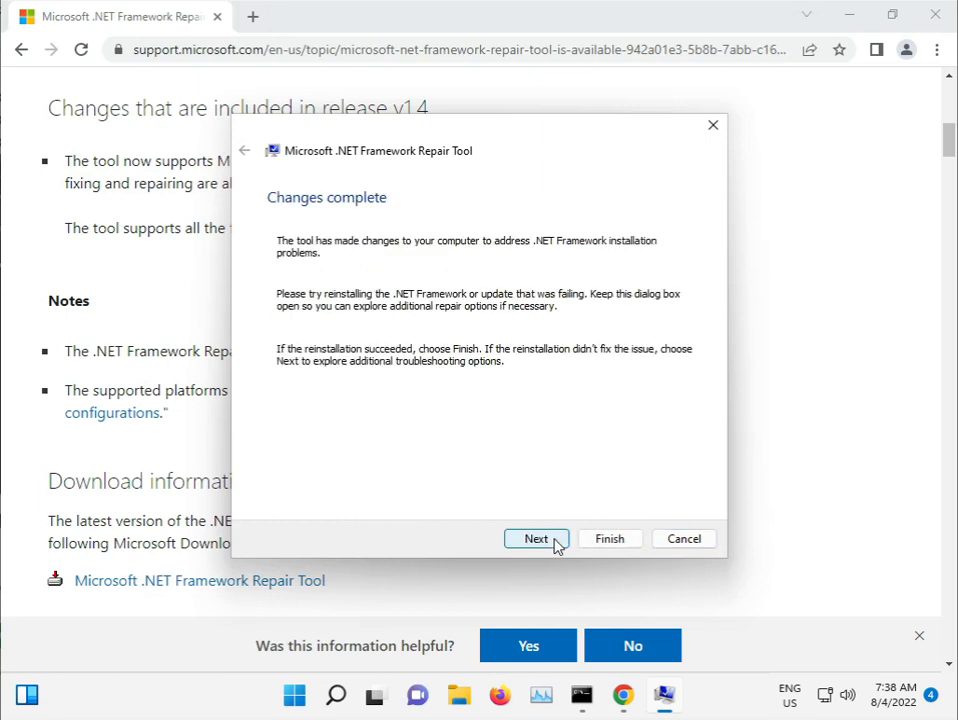
left_click(541, 540)
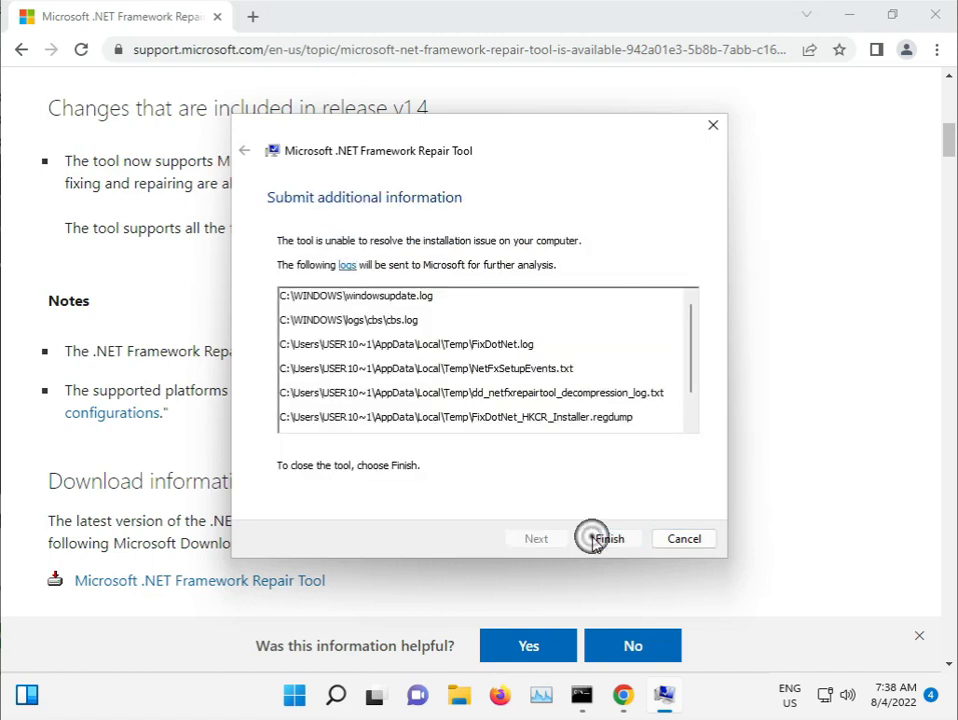
left_click(603, 541)
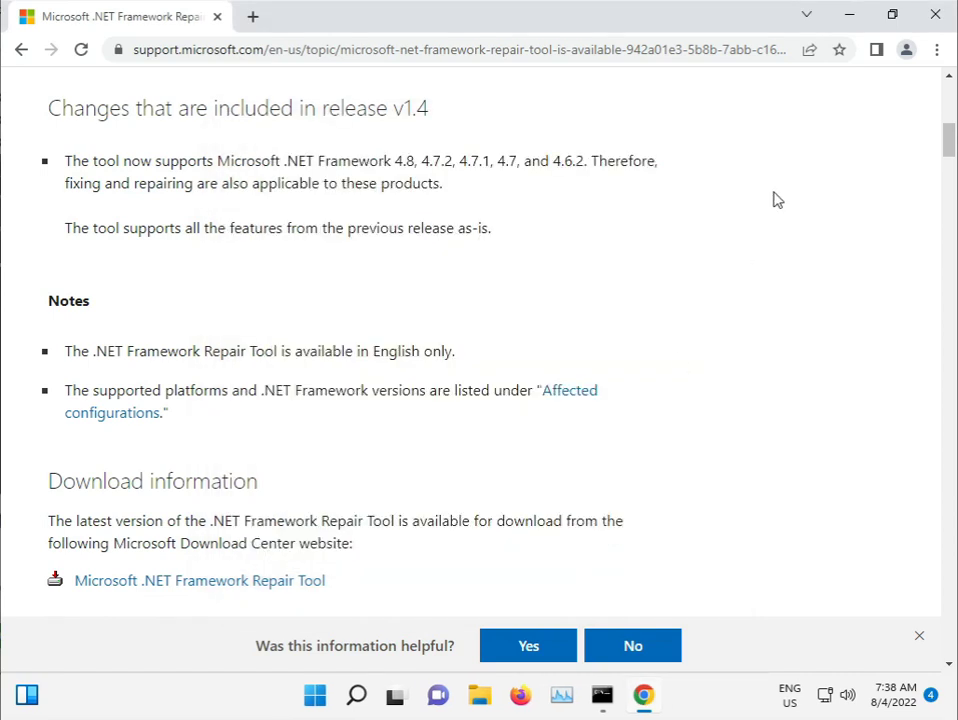
- Minimize Chrome and open then close the Start menu to reveal the desktop
left_click(850, 12)
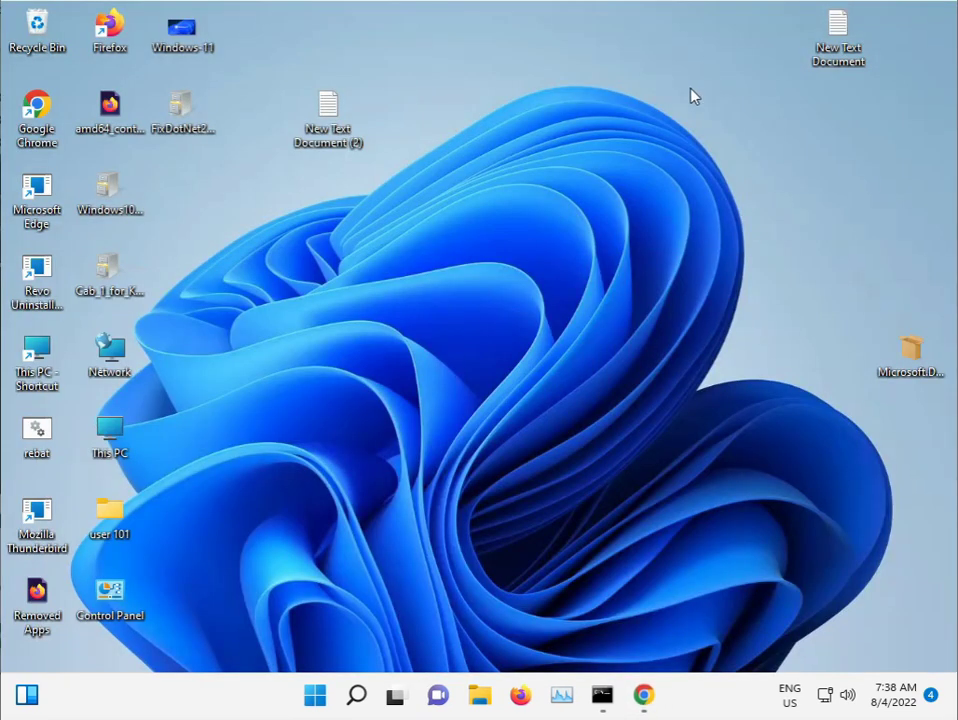
left_click(318, 704)
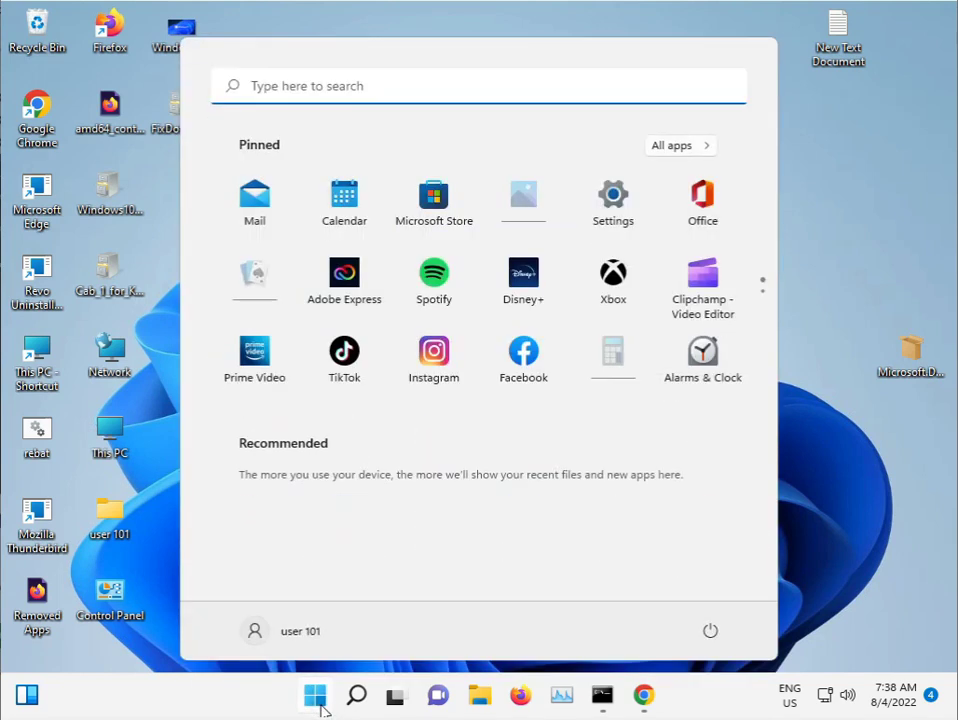
left_click(783, 451)
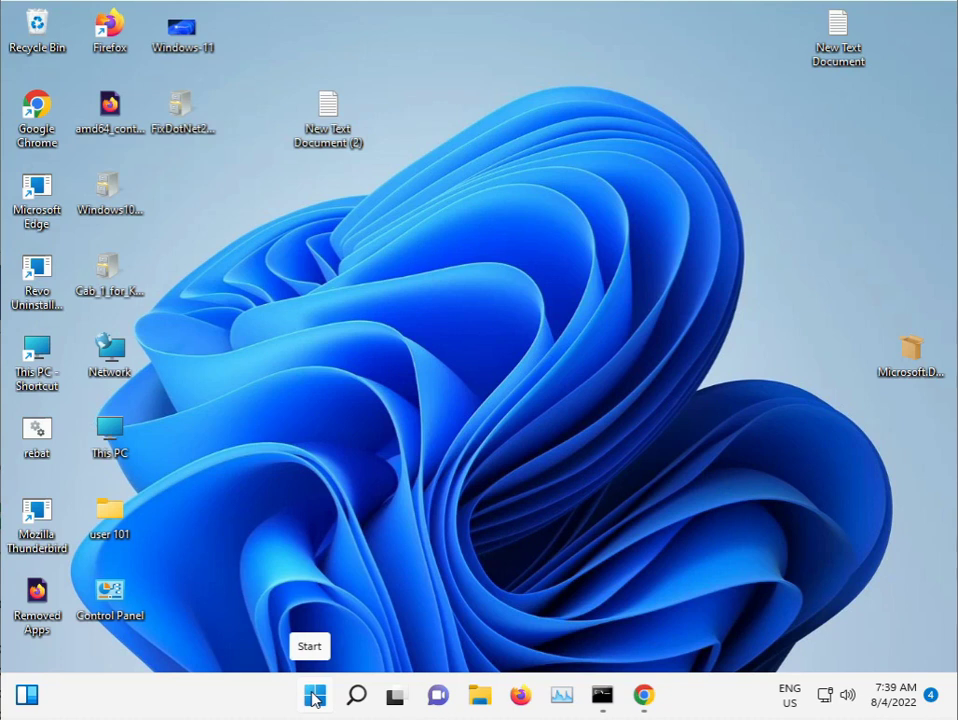
- Browse to C:\Windows\System32\catroot2 and select its three items
left_click(313, 697)
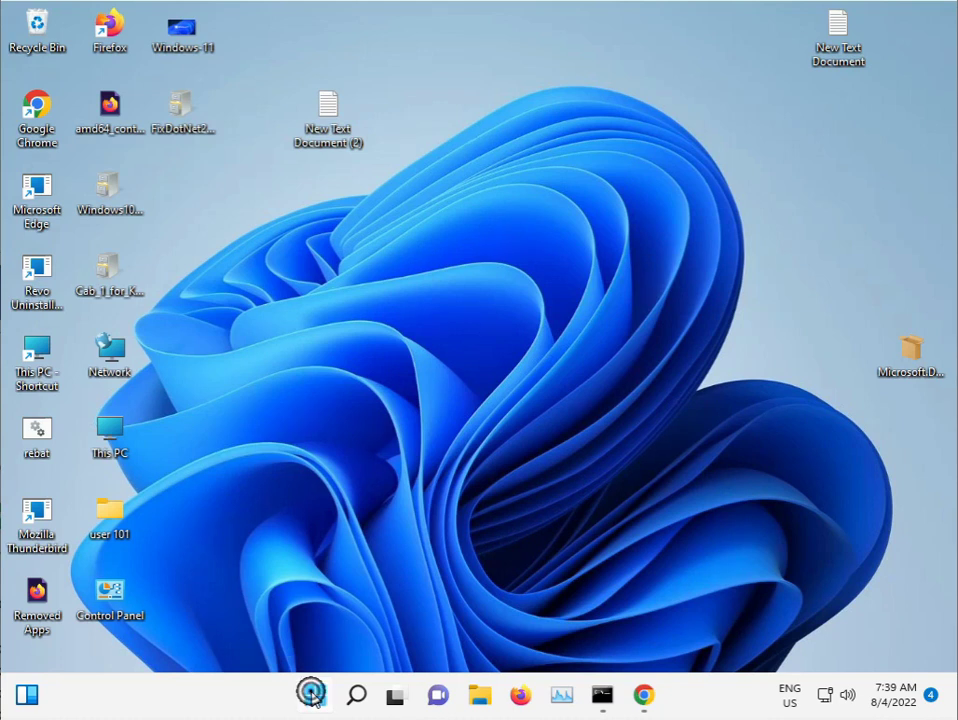
left_click(142, 560)
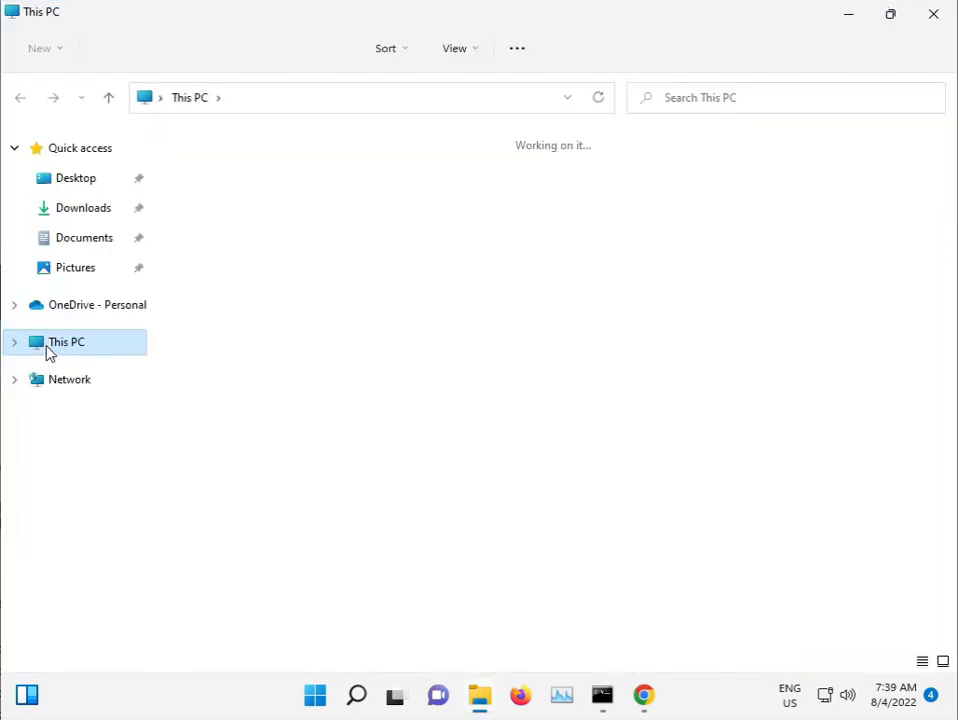
double_click(300, 325)
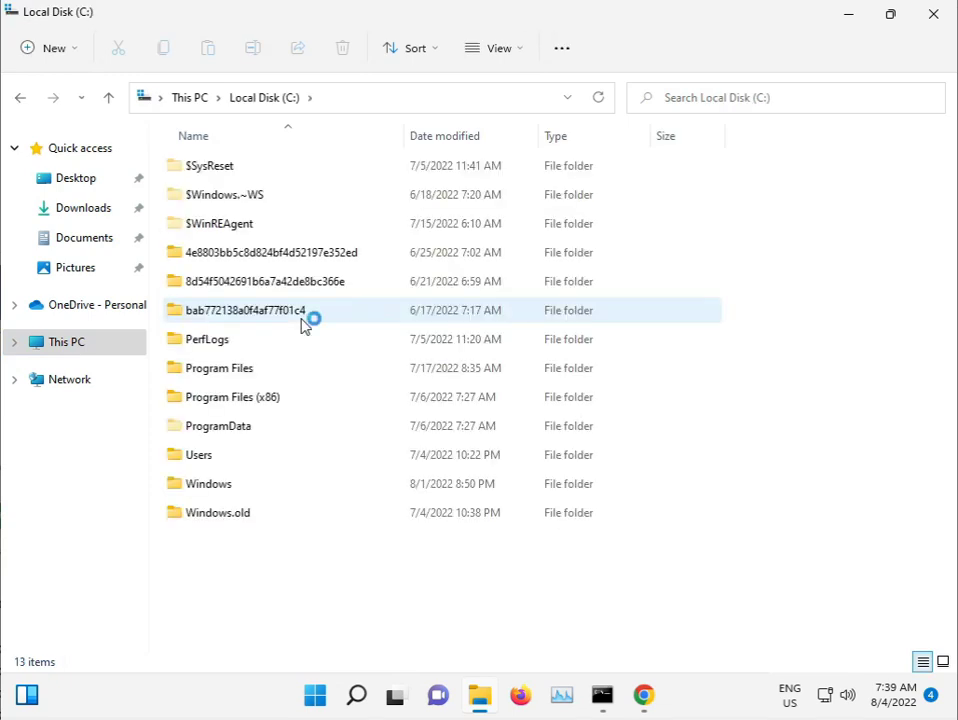
double_click(235, 490)
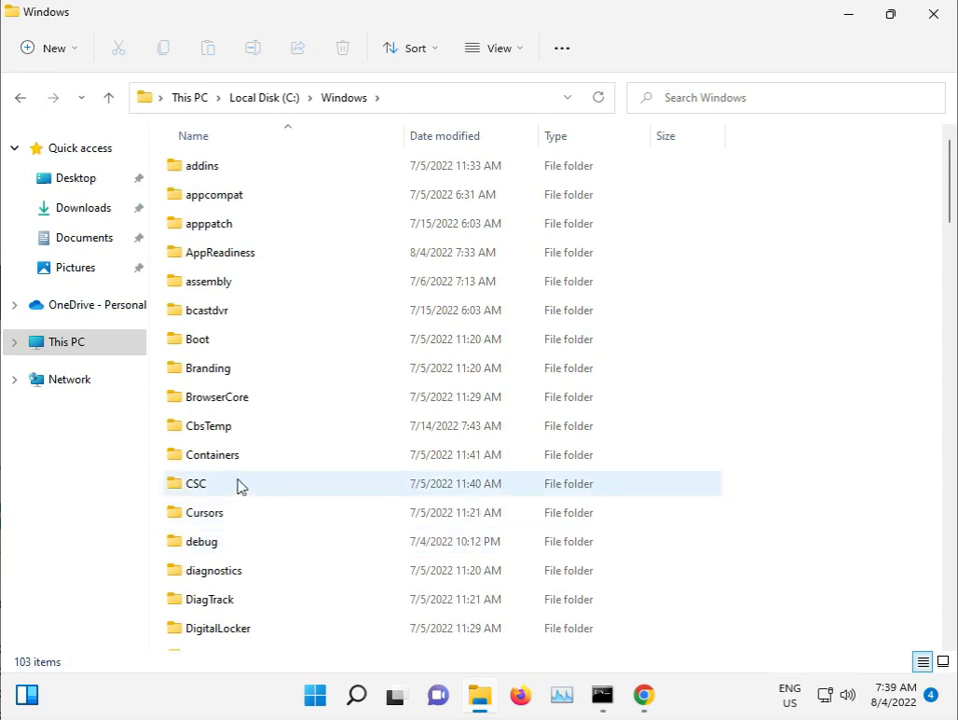
scroll(278, 509, "down", 6)
scroll(278, 509, "down", 5)
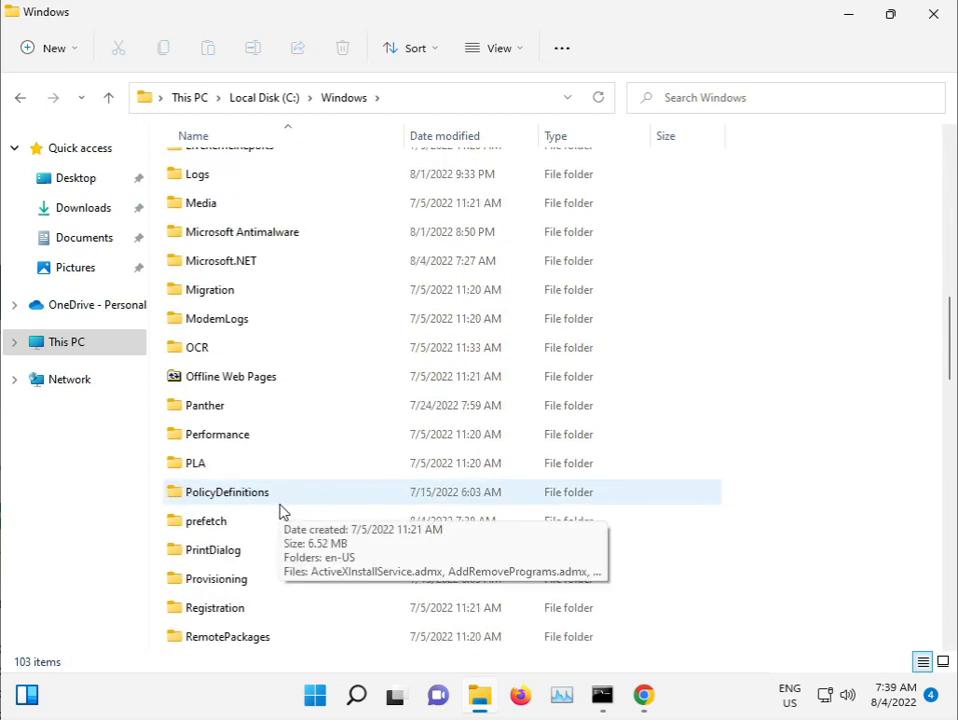
scroll(280, 512, "down", 9)
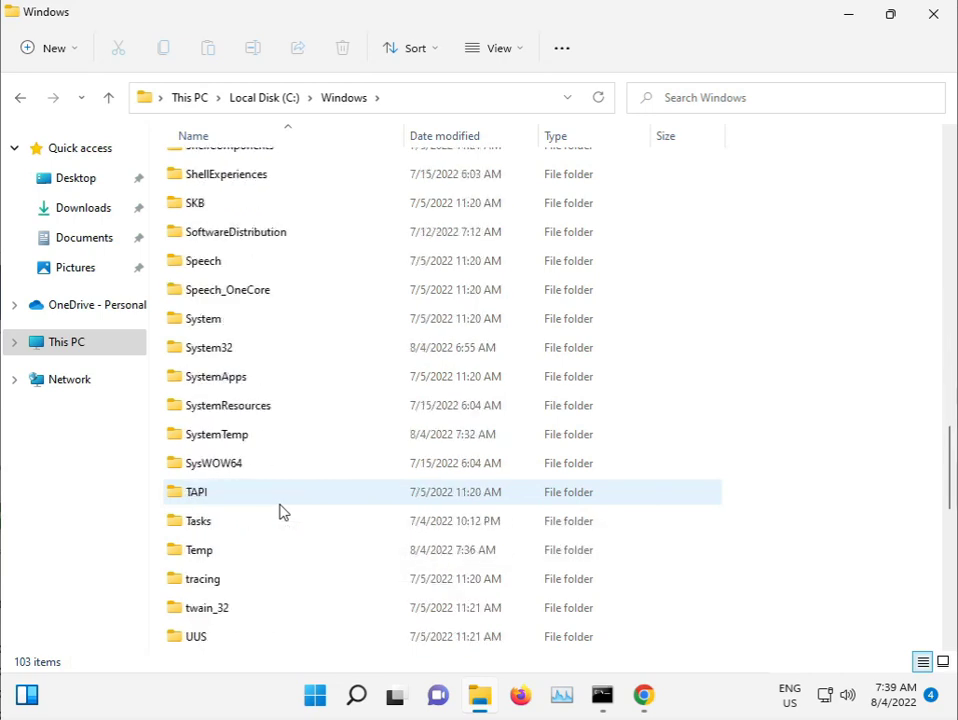
double_click(221, 348)
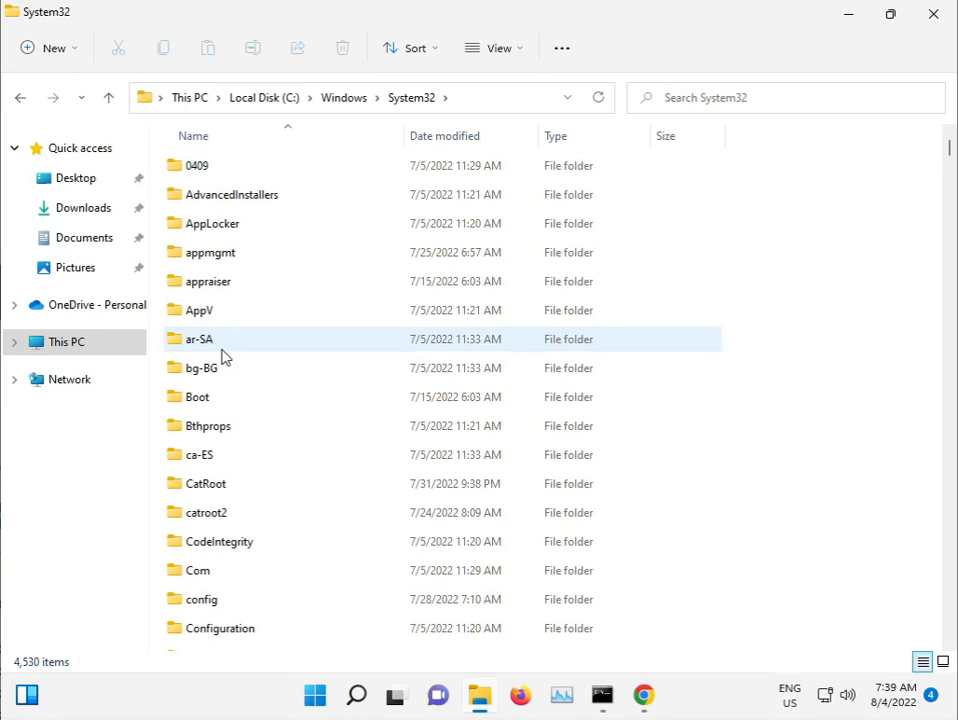
double_click(241, 509)
left_click_drag(244, 443, 258, 170)
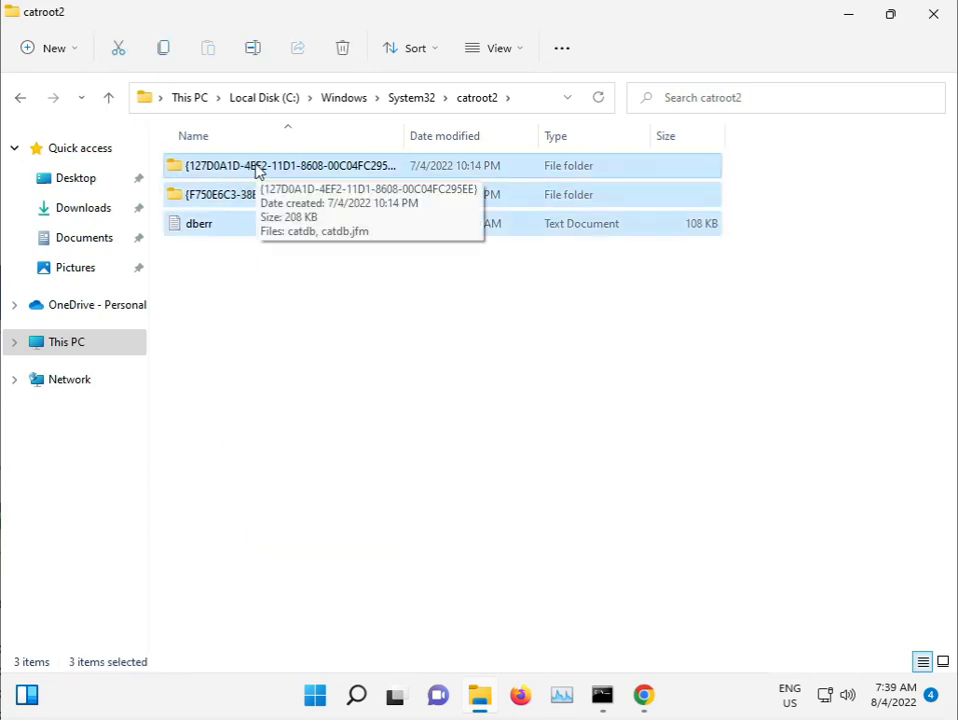
- Permanently delete catroot2's contents for all items, skipping the files in use
key("shift+Delete")
key("Return")
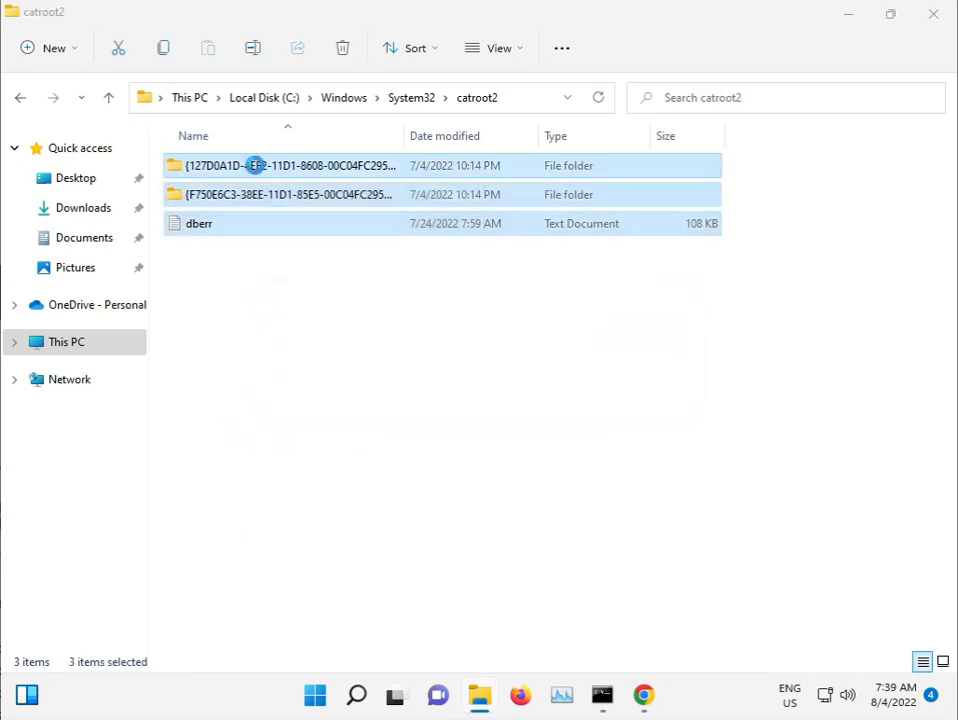
left_click(252, 224)
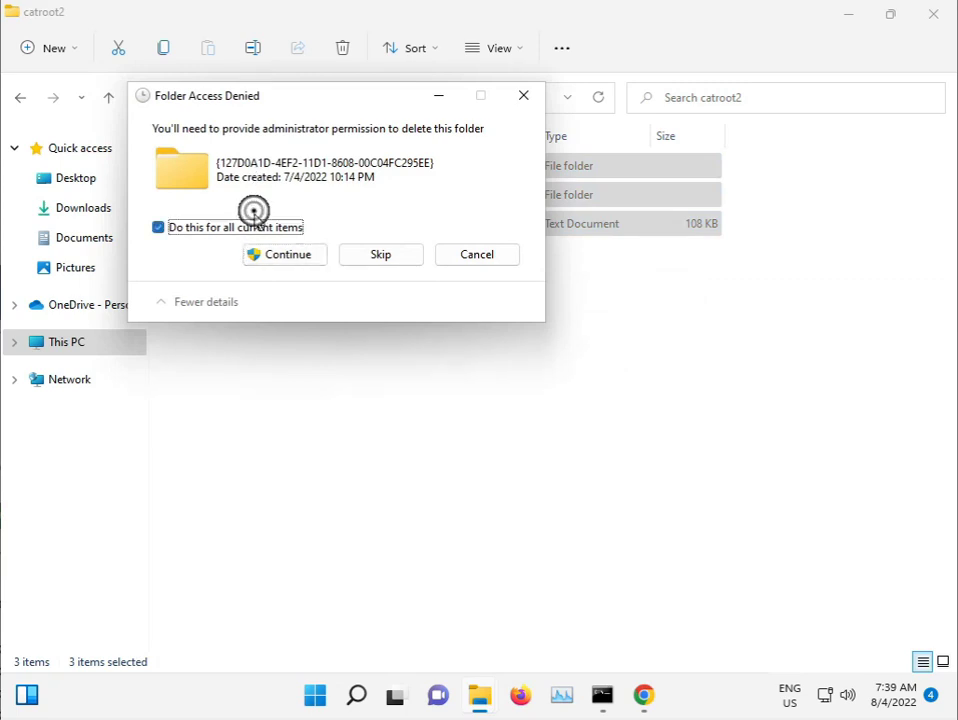
left_click(293, 252)
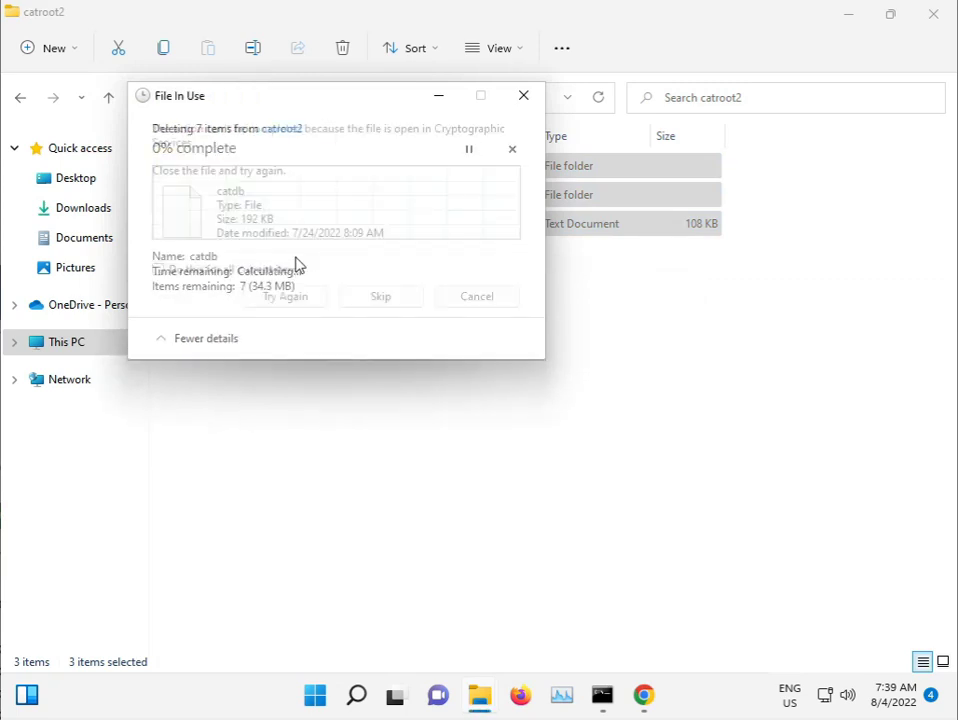
left_click(359, 296)
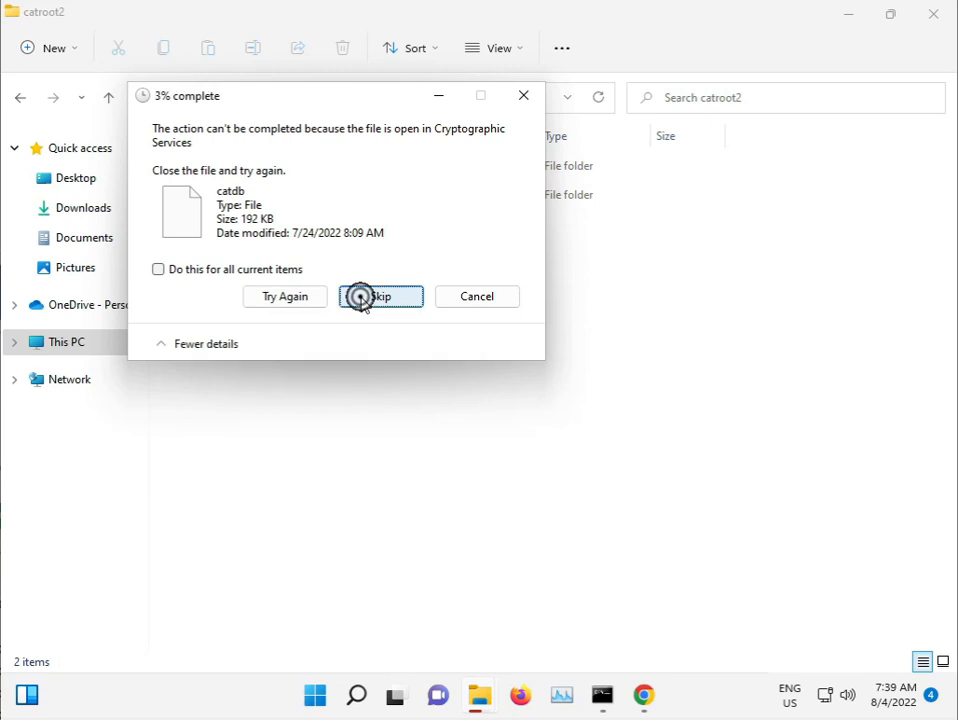
left_click(258, 269)
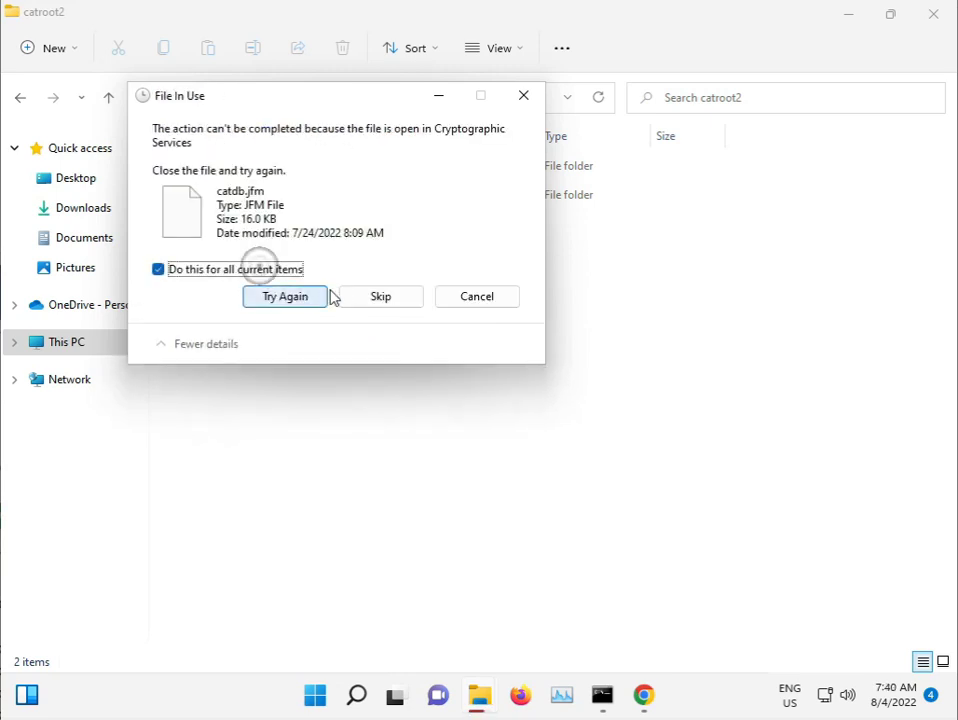
left_click(361, 297)
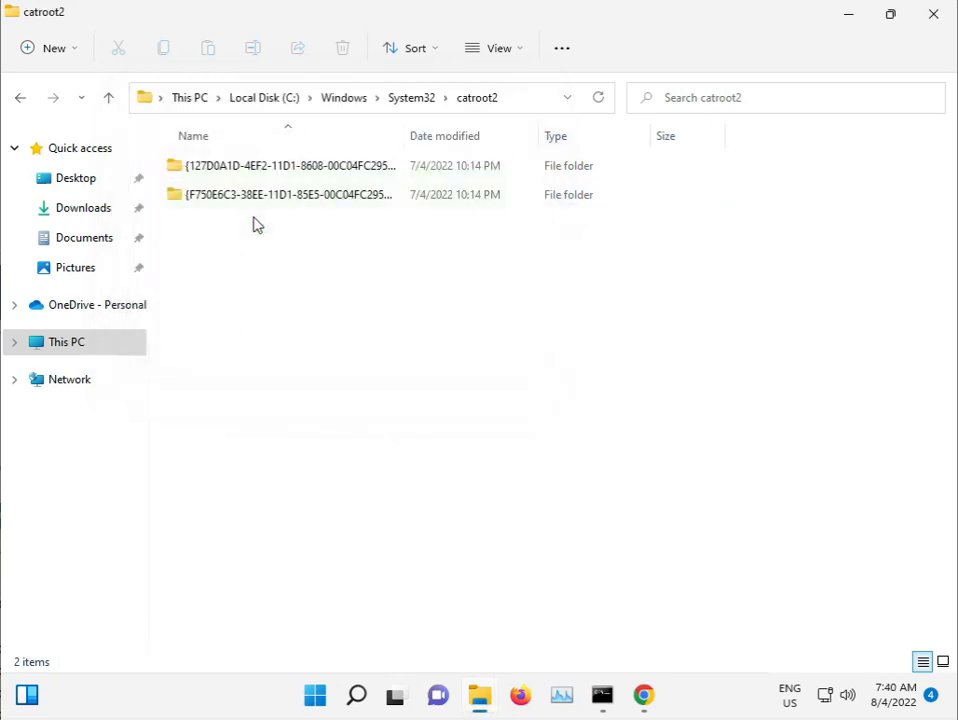
- Return to the System32 folder and scroll through its 4,530 items
left_click(412, 98)
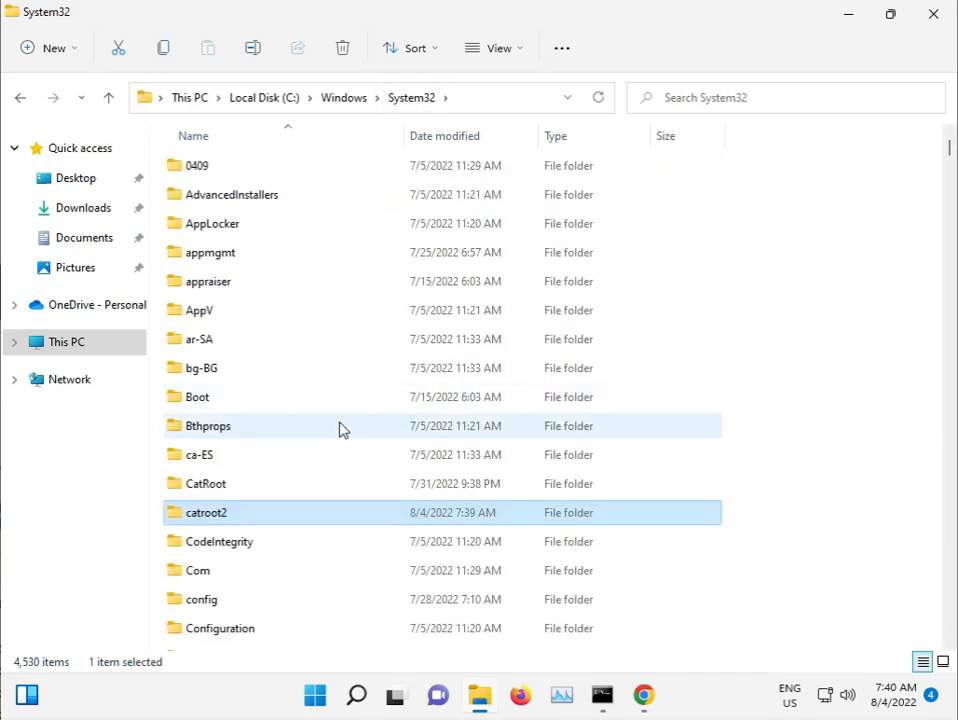
scroll(338, 440, "down", 1)
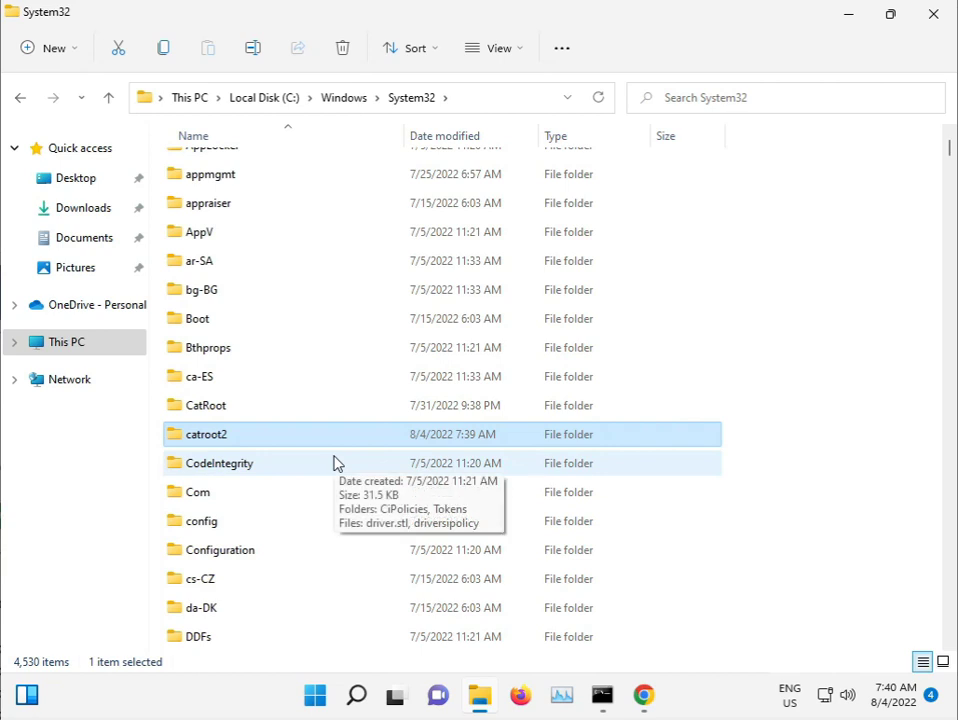
scroll(338, 463, "down", 1)
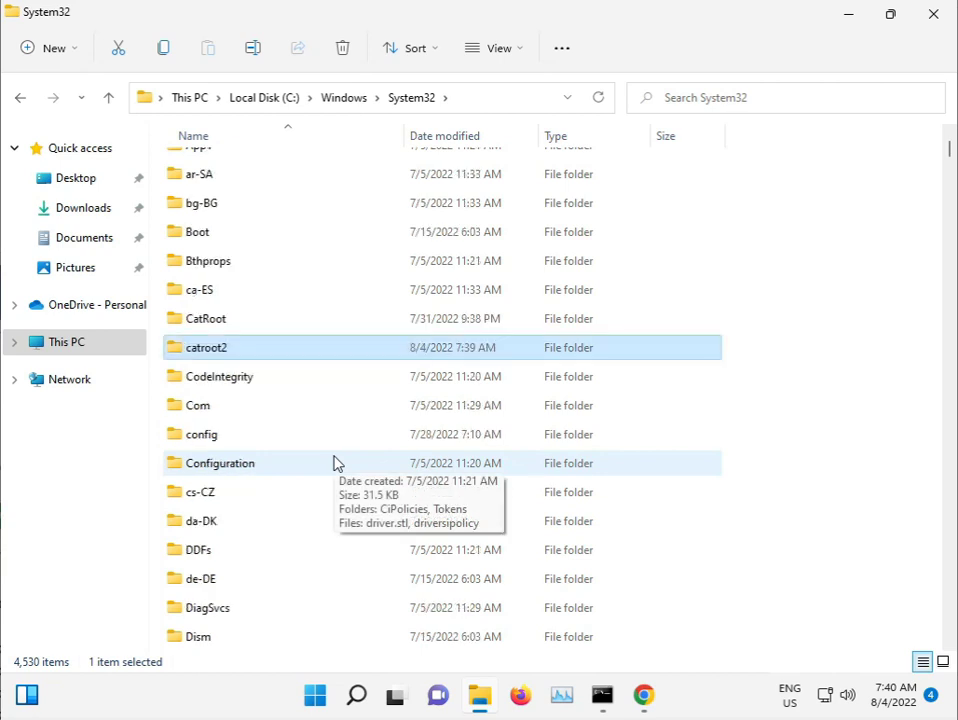
scroll(338, 463, "down", 16)
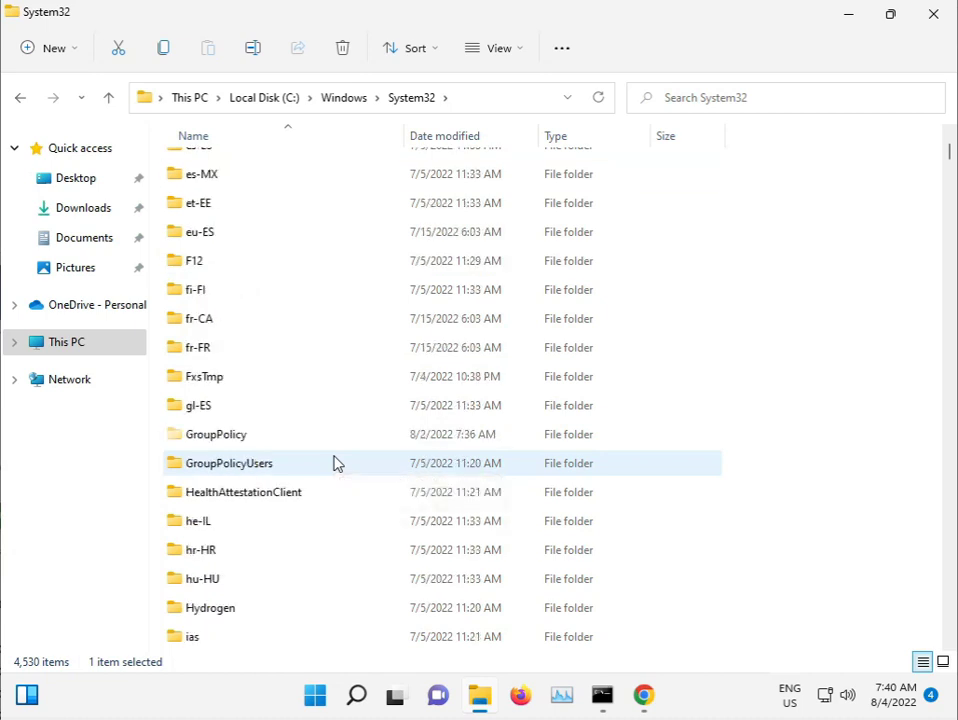
scroll(338, 463, "down", 9)
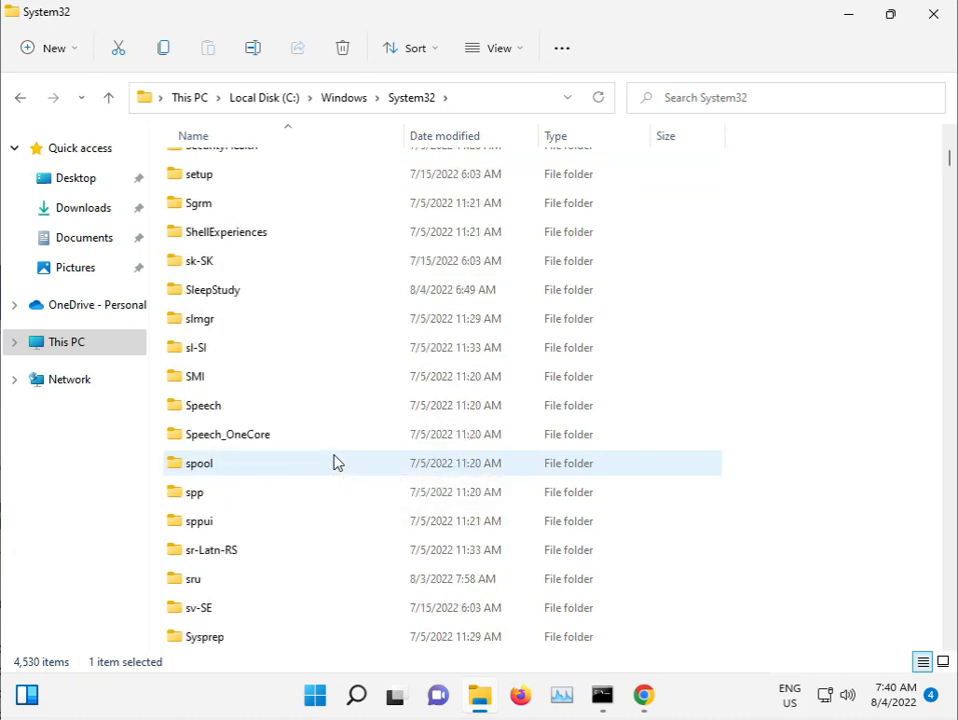
scroll(338, 463, "down", 2)
scroll(338, 463, "up", 4)
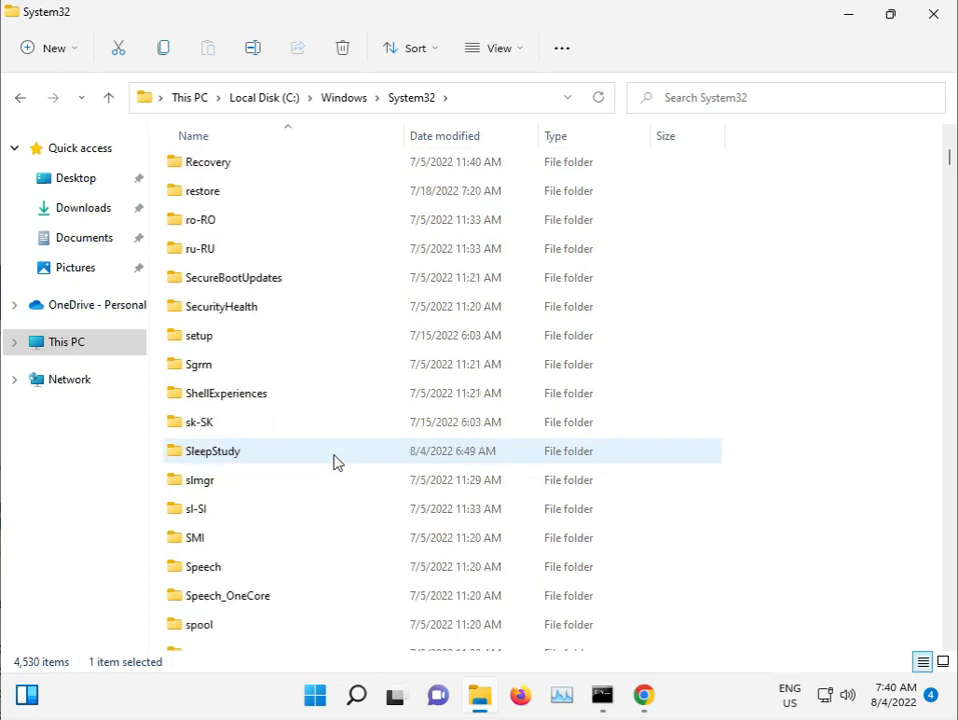
scroll(336, 462, "down", 1)
- Jump through System32 files by type-ahead, from d2d1 via samcli and scecli down to setx
left_click(332, 462)
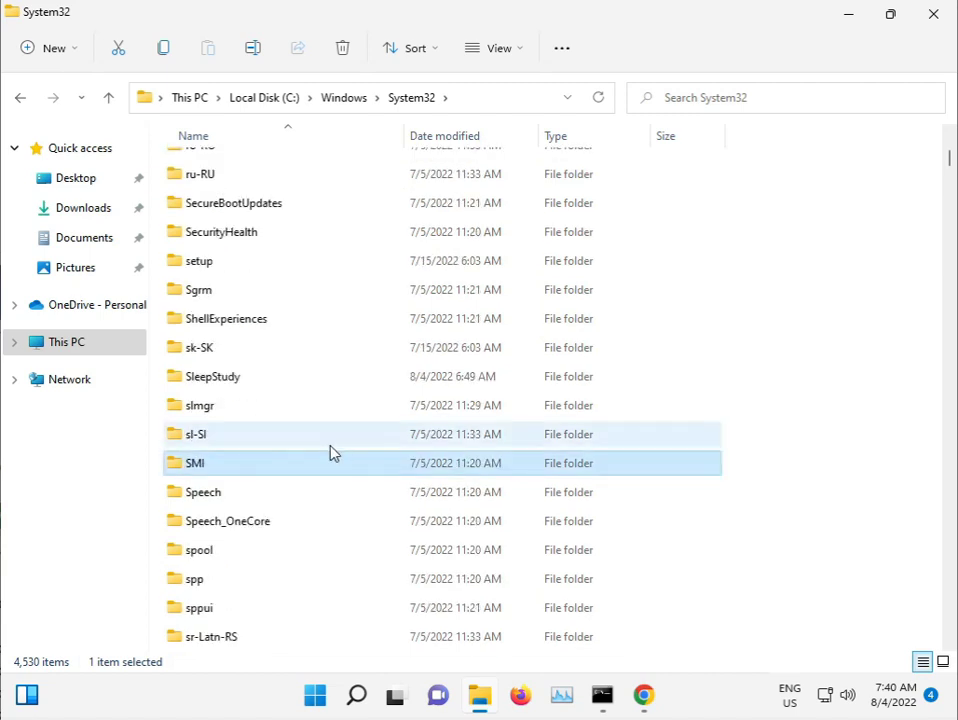
type("d2d1")
key("Down")
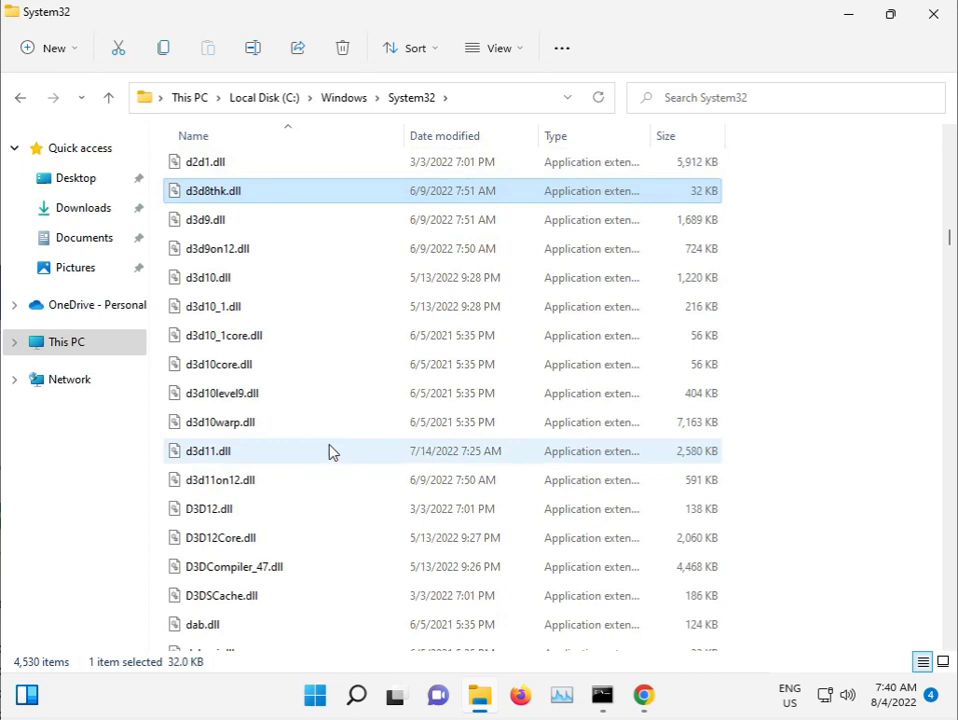
type("sam")
key("Down")
key("Down")
key("Down")
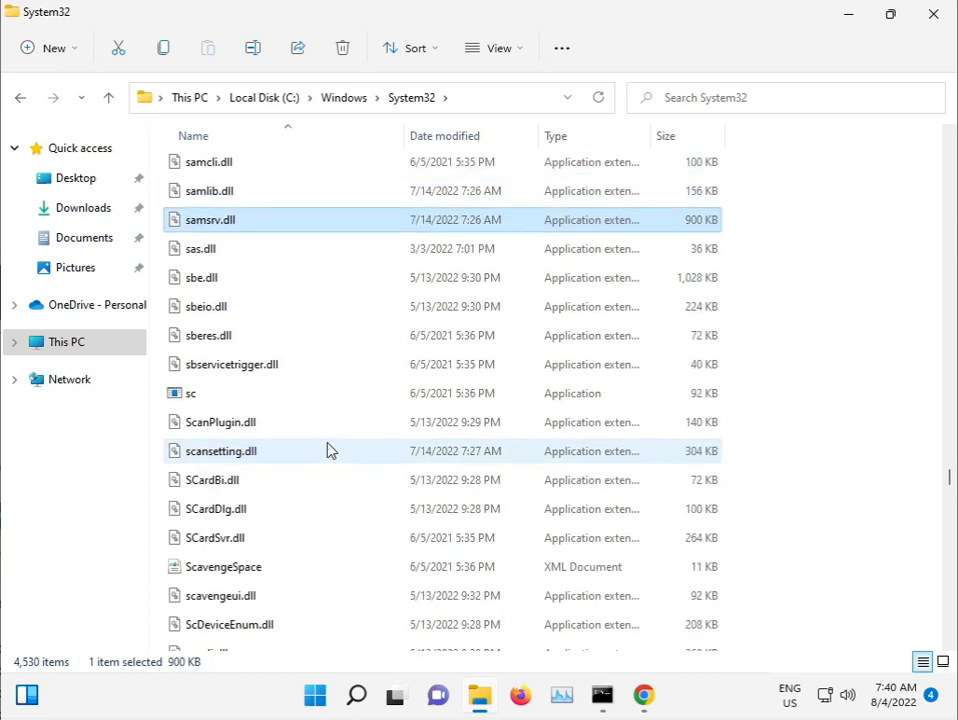
key("Down")
type("scdsce")
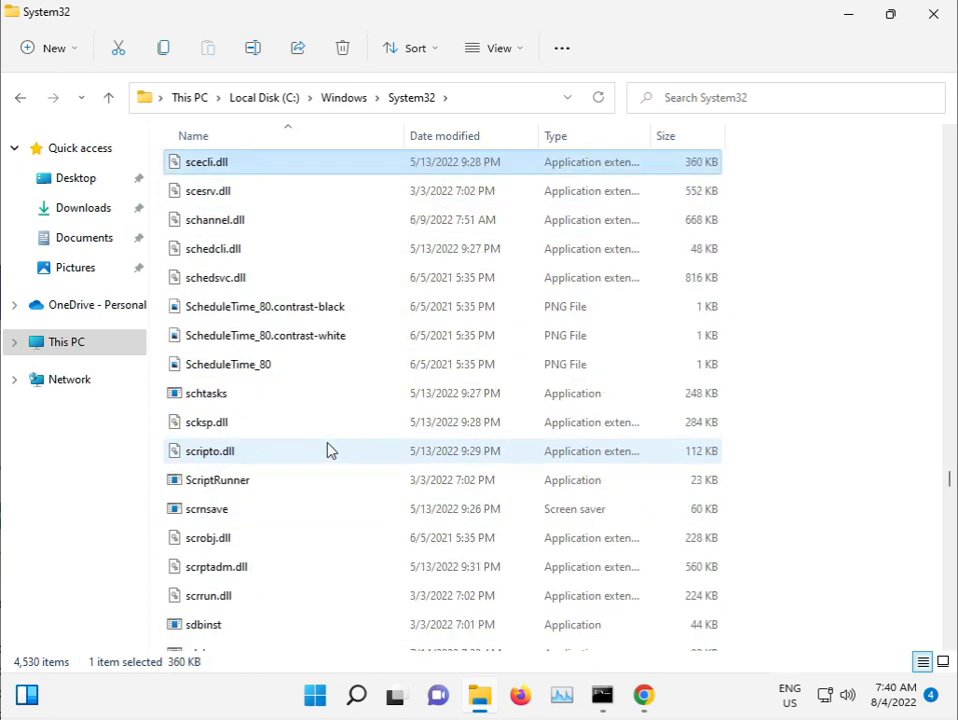
key("Down")
key("Down")
key("Down")
key("Down")
key("Down")
type("sdi")
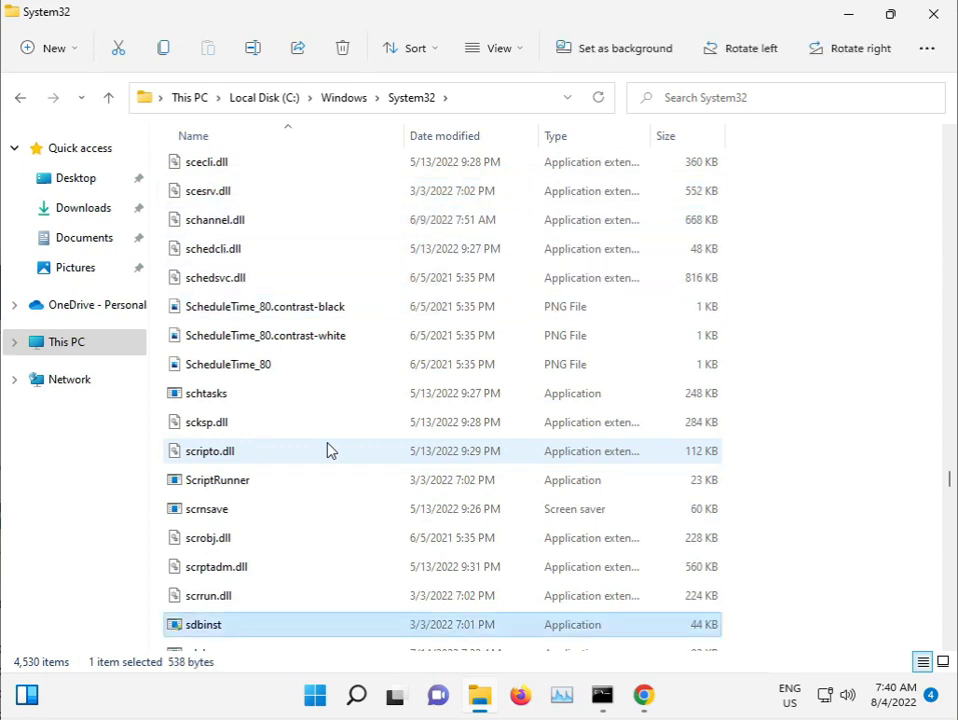
key("Down")
key("Down")
key("Down")
key("Down")
key("Down")
key("Down")
key("Down")
key("Down")
key("Down")
key("Down")
key("Down")
key("Down")
key("Down")
key("Down")
key("Down")
key("Down")
key("Down")
key("Down")
key("Down")
key("Down")
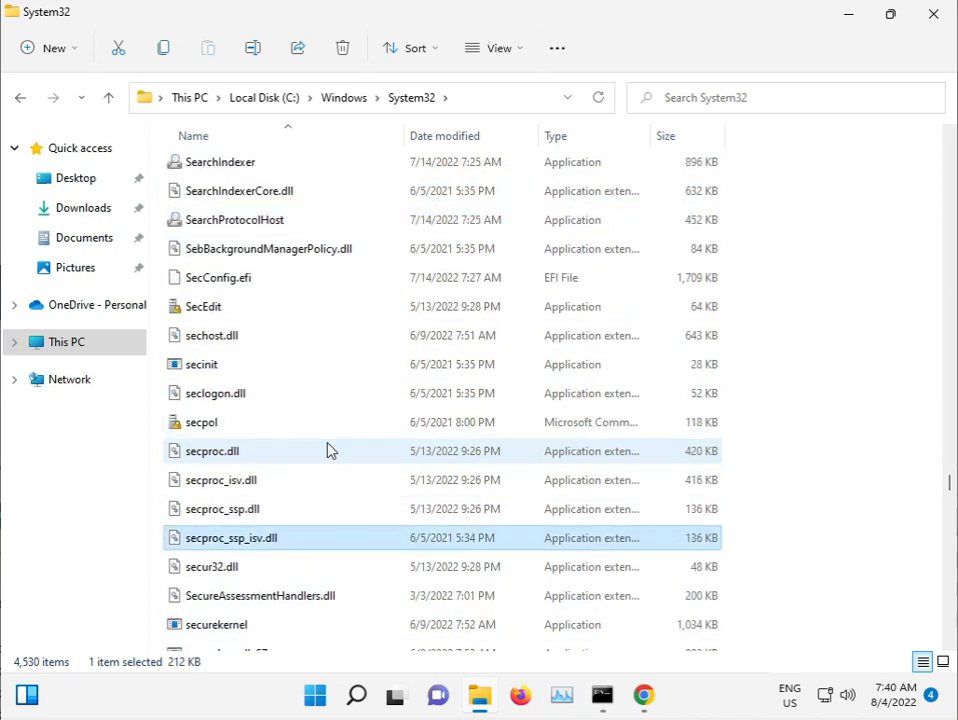
key("Down")
key("Down")
key("Down")
key("Down")
key("Down")
key("Down")
key("Down")
key("Down")
key("Down")
key("Down")
key("Down")
key("Down")
key("Down")
key("Down")
key("Down")
key("Down")
key("Down")
key("Down")
key("Down")
key("Down")
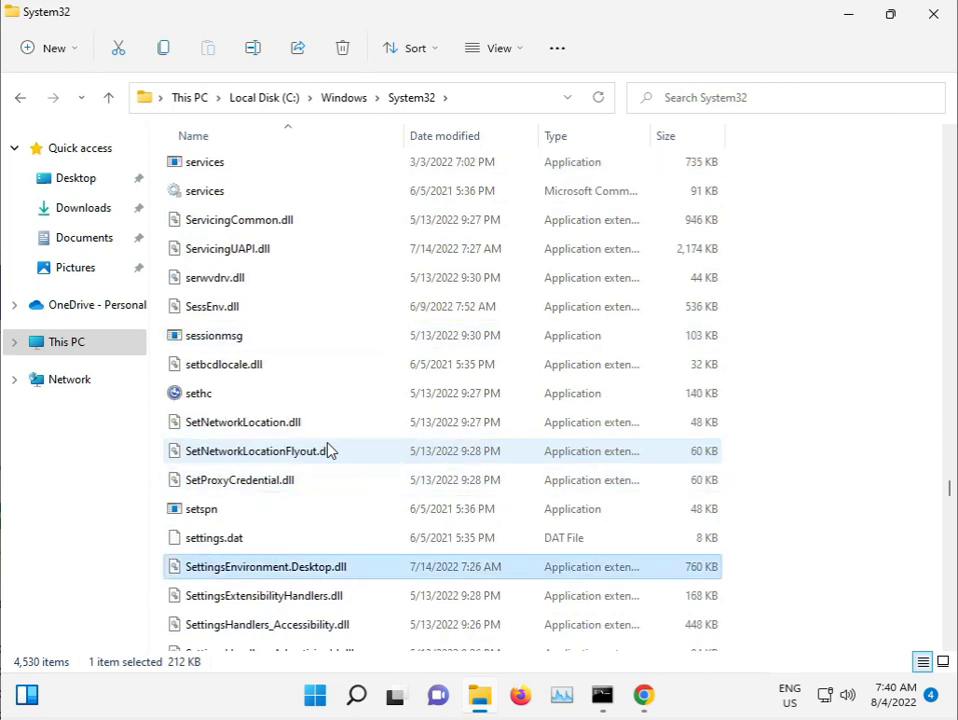
key("Down")
key("Down")
key("Down")
key("Down")
key("Down")
key("Down")
key("Down")
key("Down")
key("Down")
key("Down")
key("Down")
key("Down")
key("Down")
key("Down")
key("Down")
key("Down")
key("Down")
key("Down")
key("Down")
key("Down")
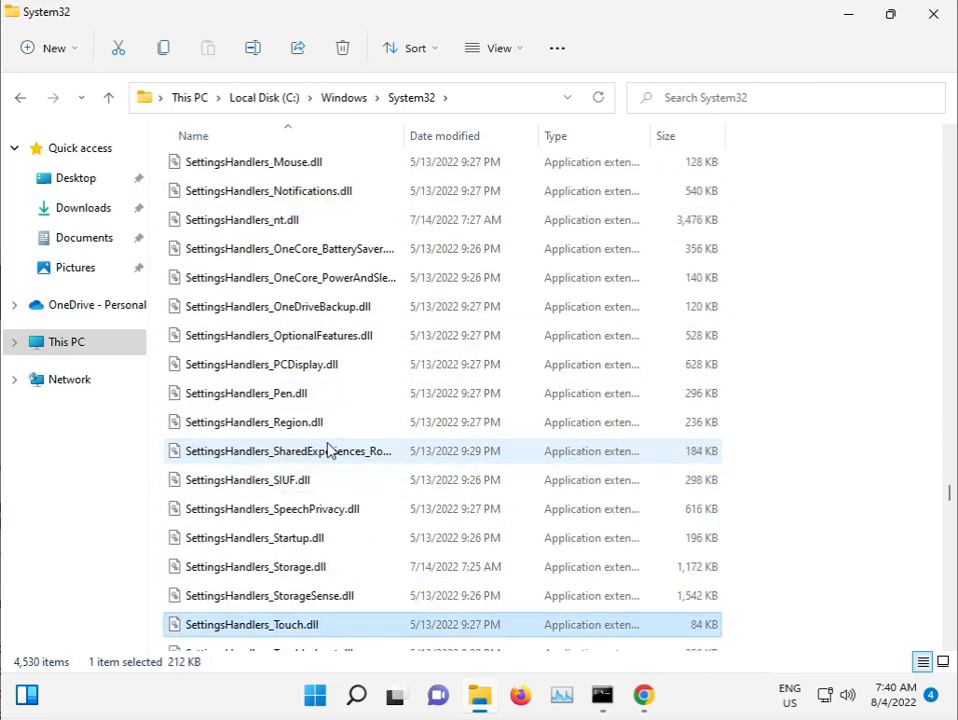
key("Down")
key("Down")
key("Down")
key("Down")
key("Down")
key("Down")
key("Down")
key("Down")
key("Down")
key("Down")
key("Down")
key("Down")
key("Down")
key("Down")
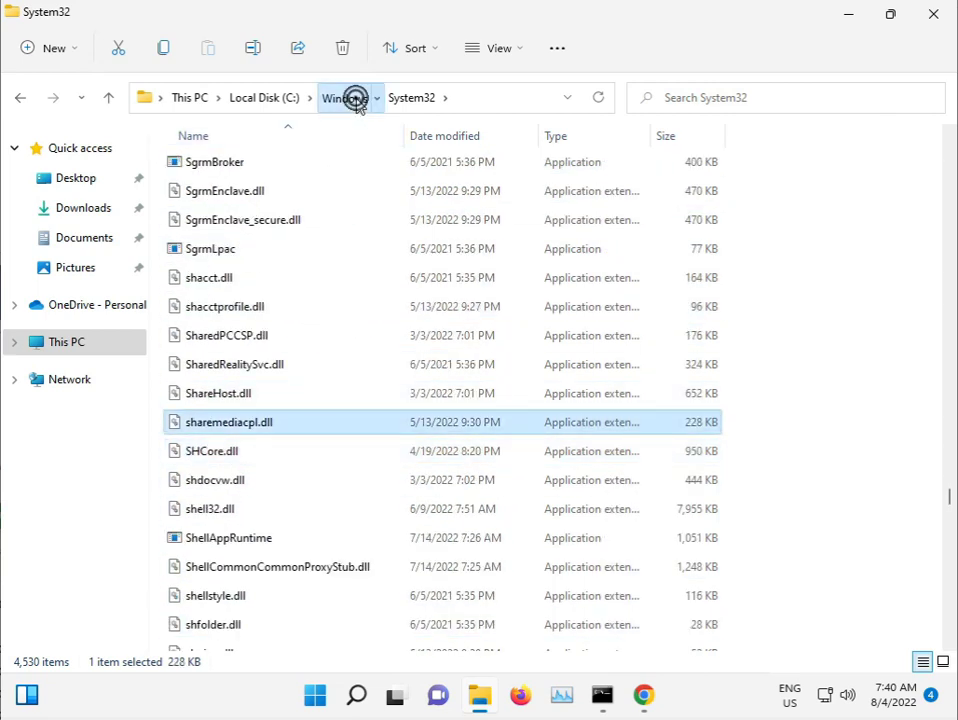
- Go up to C:\Windows and open its SoftwareDistribution folder
left_click(350, 97)
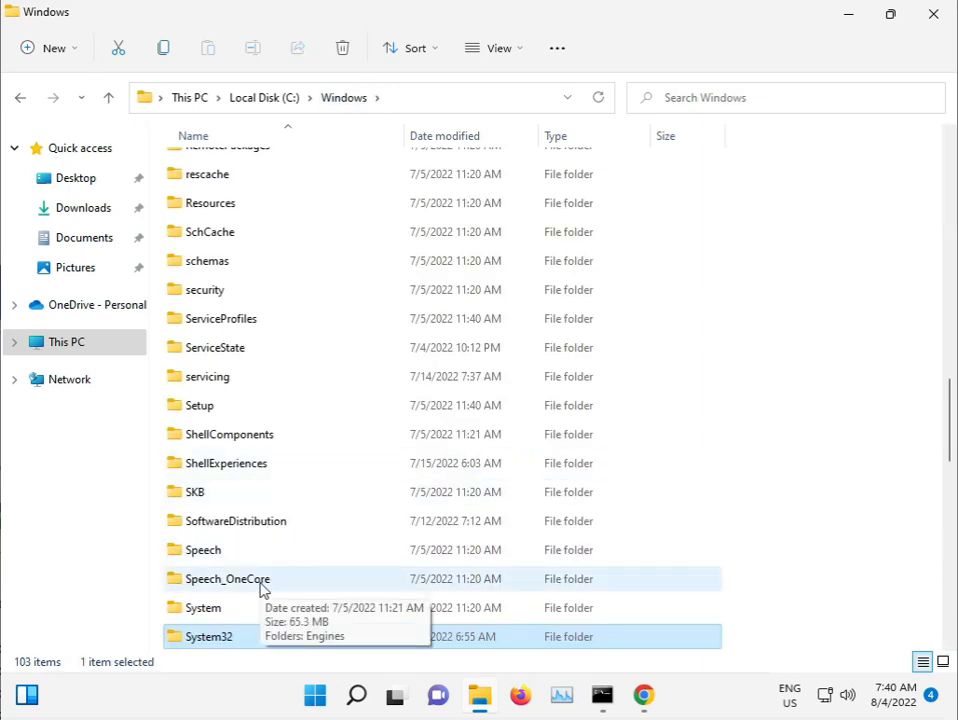
scroll(259, 590, "down", 6)
key("Down")
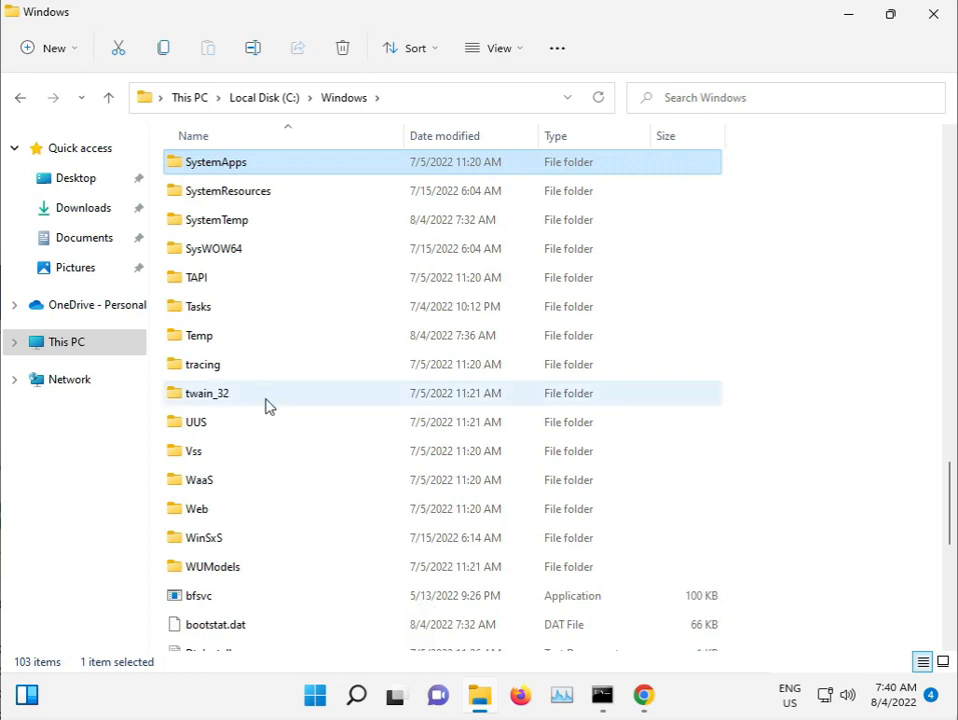
key("Down")
key("Down")
key("Down")
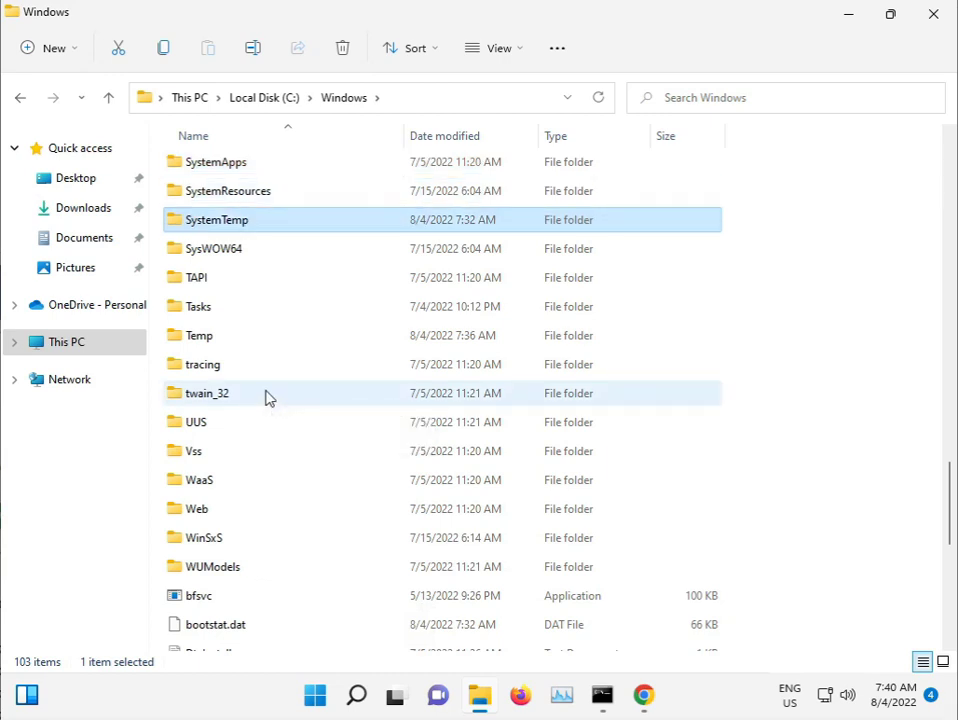
scroll(270, 366, "up", 1)
scroll(274, 367, "up", 3)
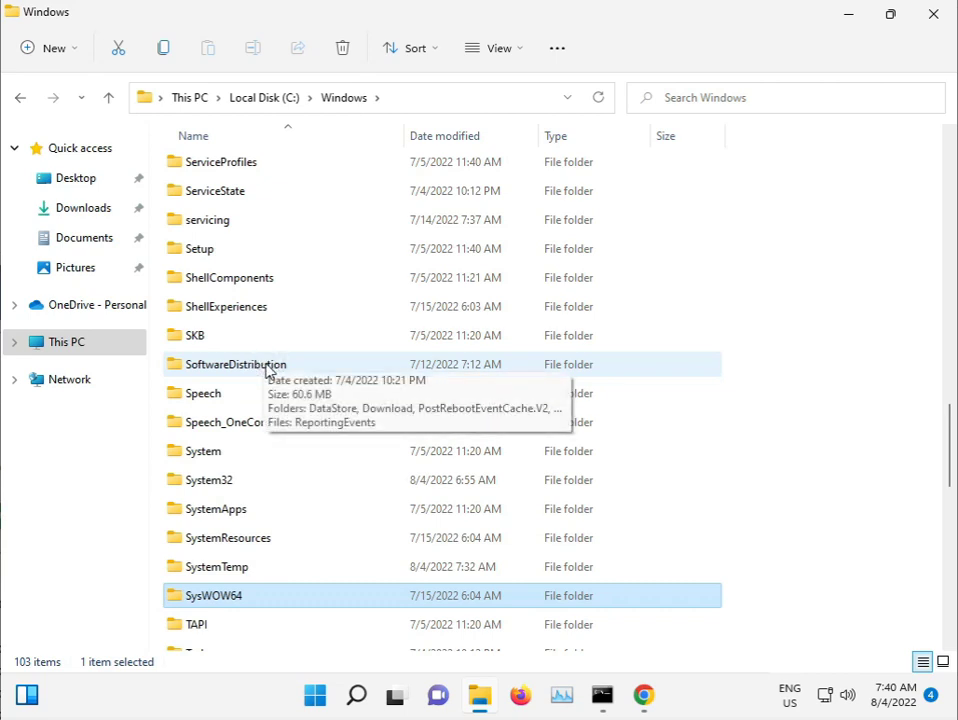
double_click(246, 368)
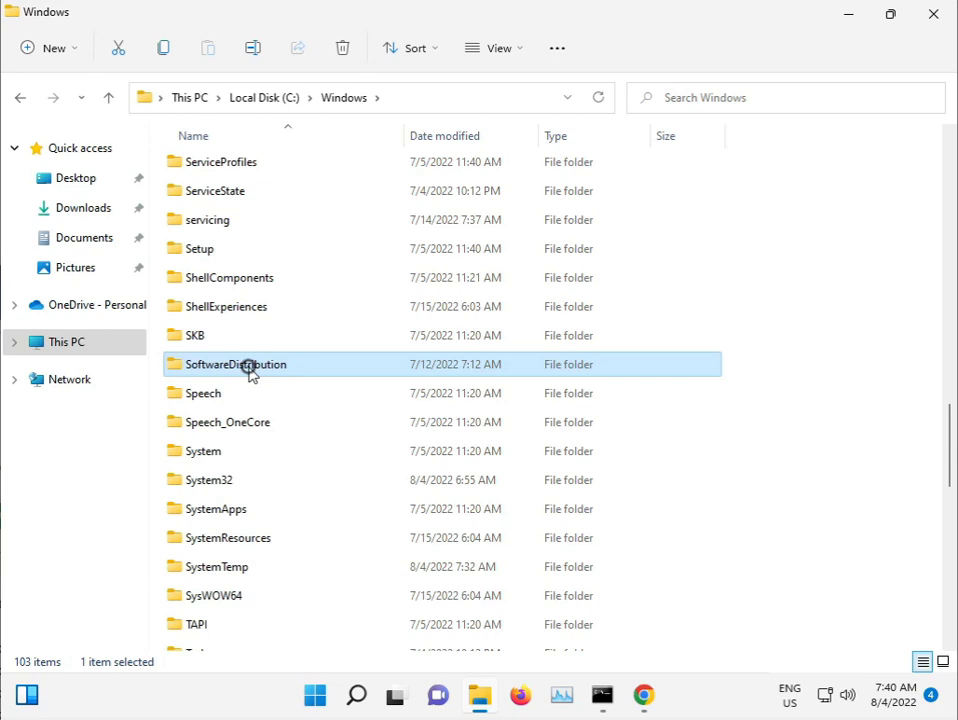
- Permanently delete all six SoftwareDistribution items, skipping in-use files, then return to the running sfc scan
left_click_drag(260, 391, 247, 167)
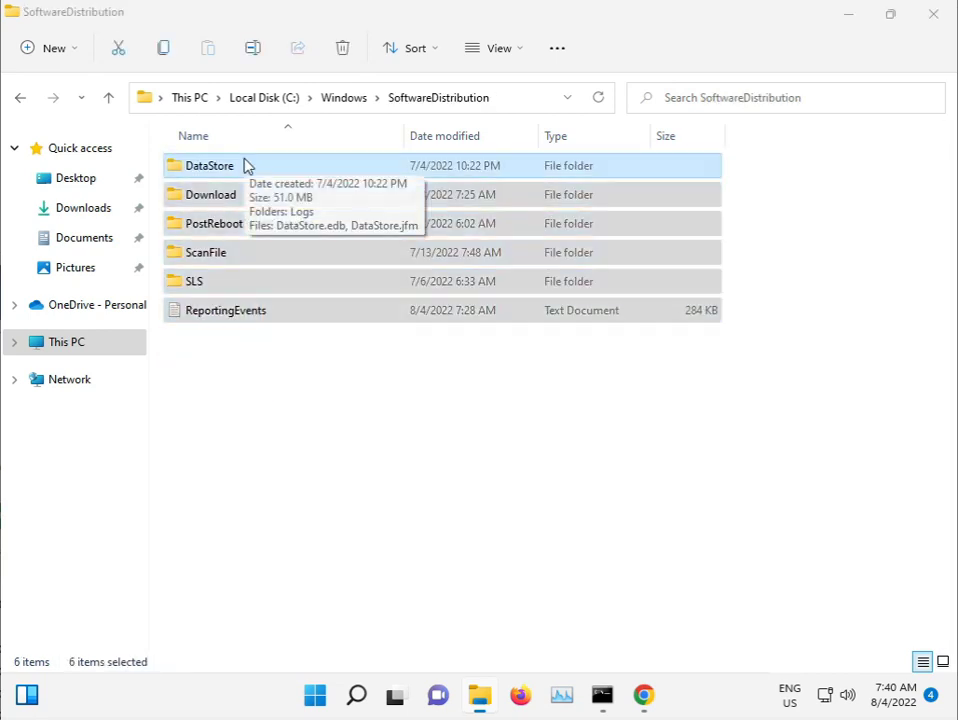
key("shift+Delete")
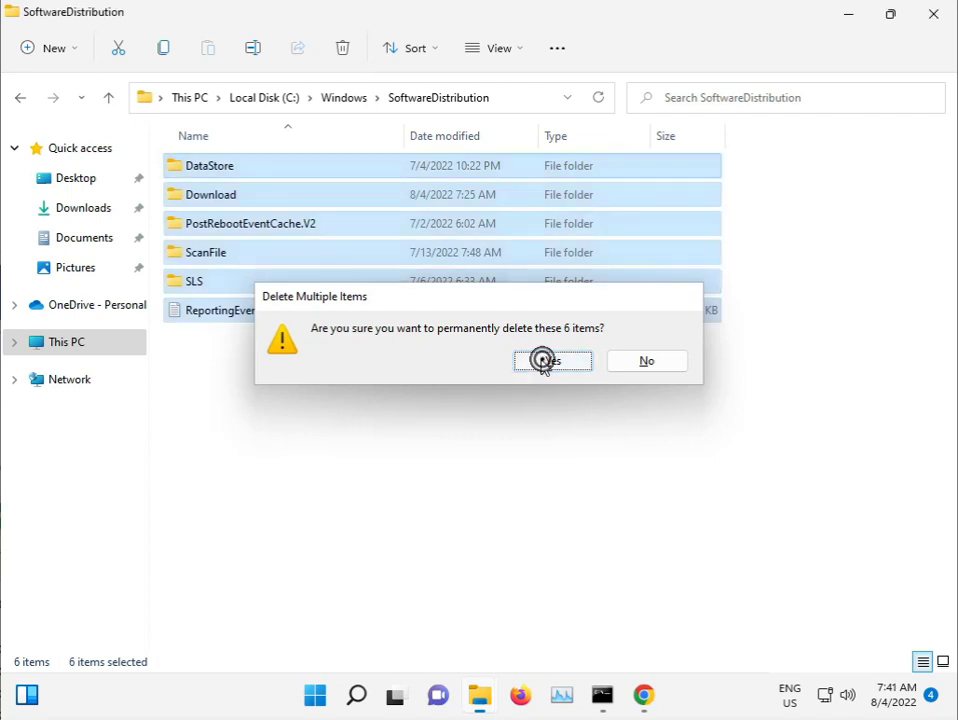
left_click(426, 258)
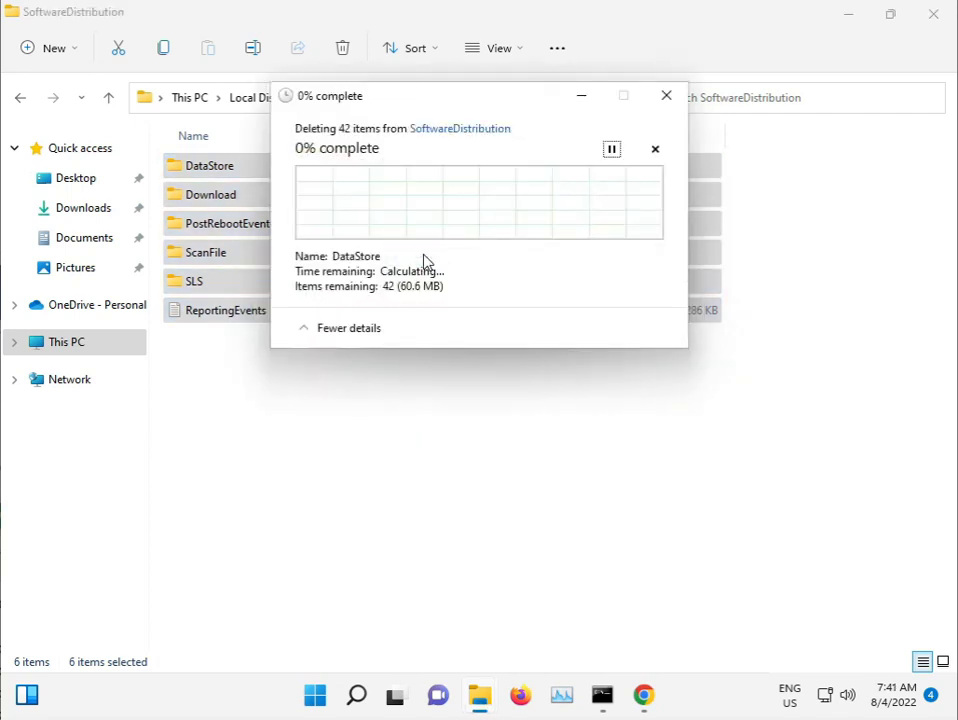
left_click(322, 258)
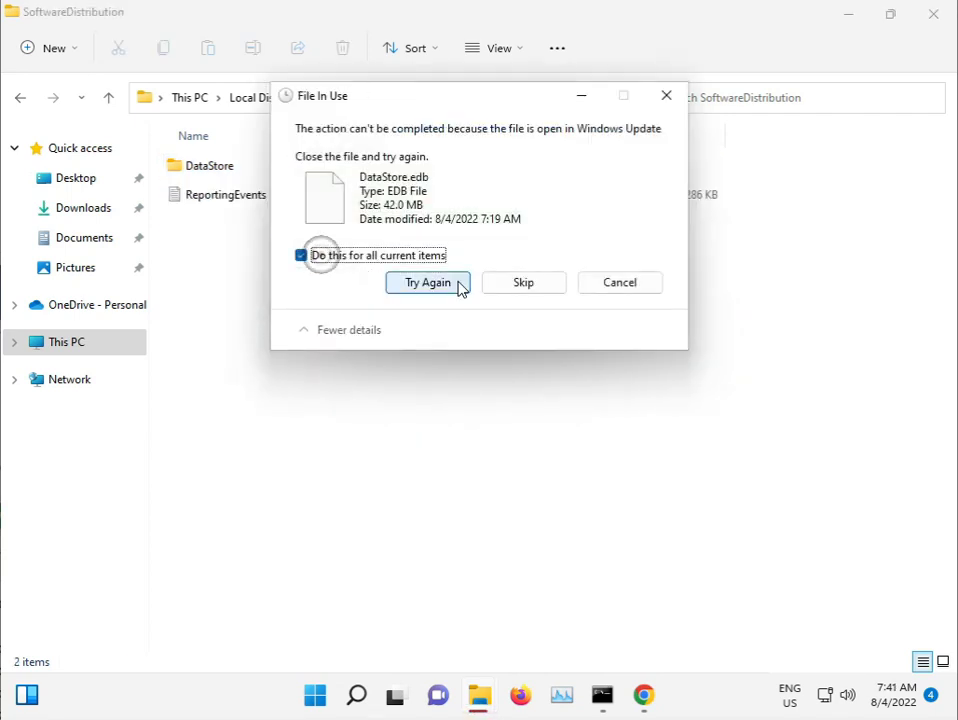
left_click(528, 287)
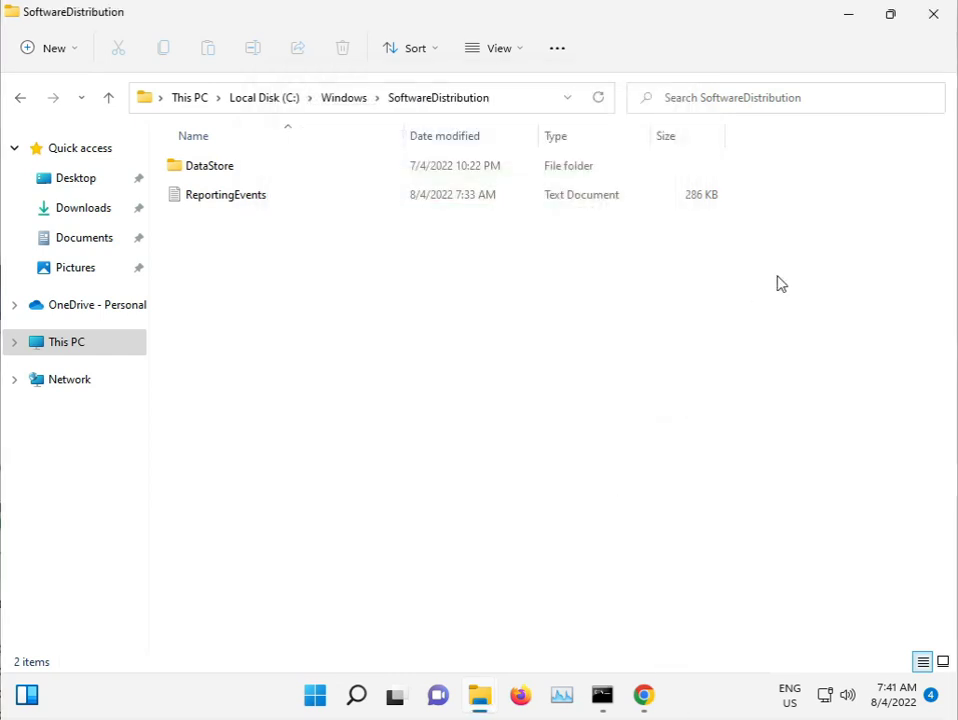
left_click(926, 16)
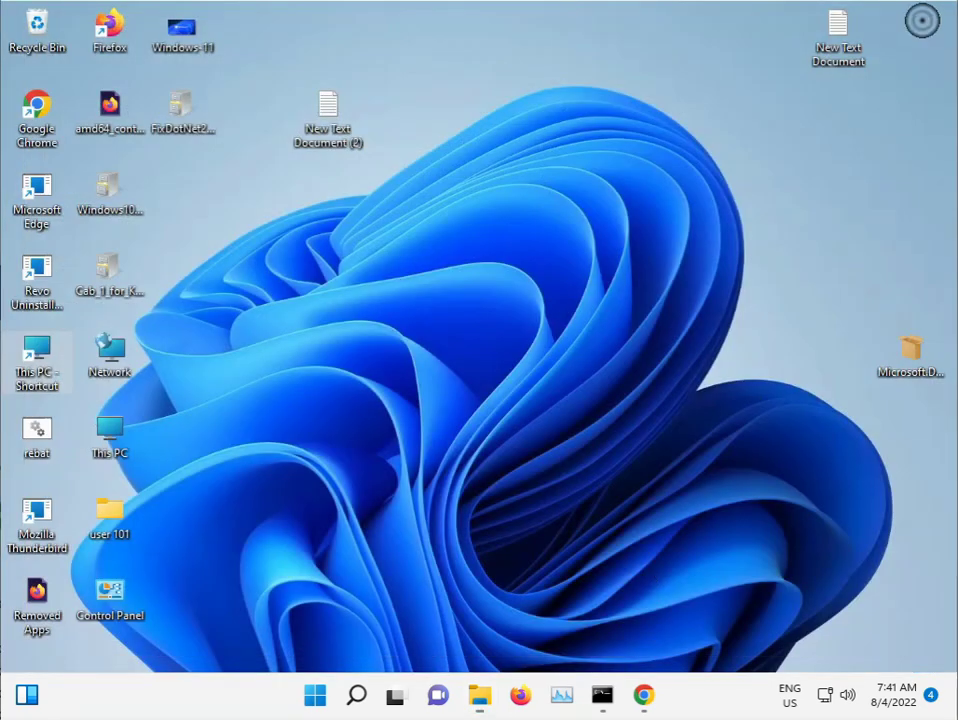
left_click(602, 697)
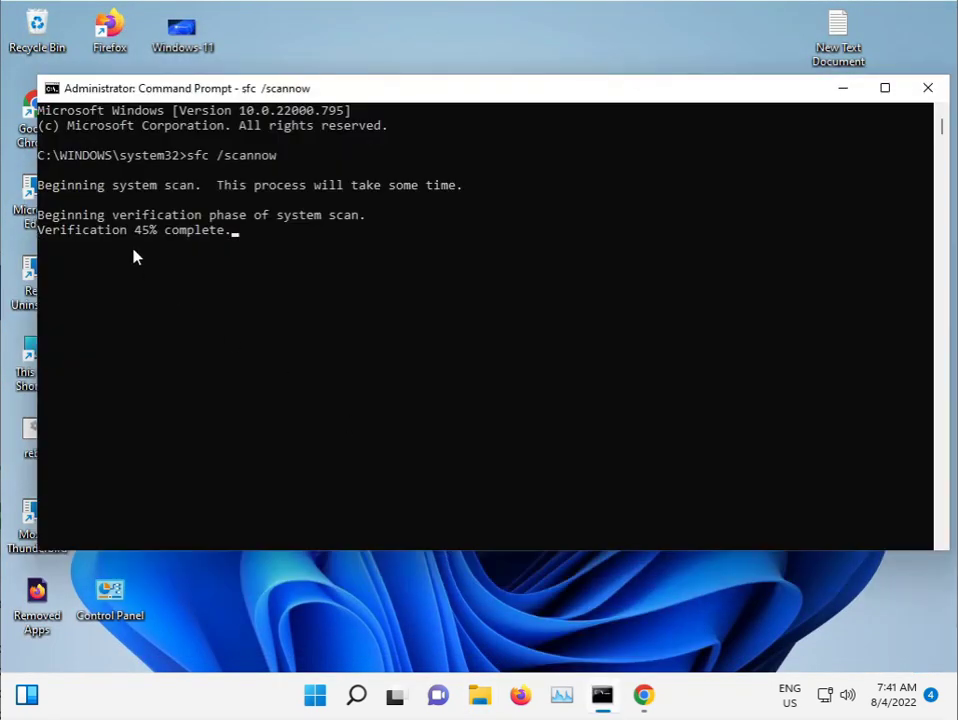